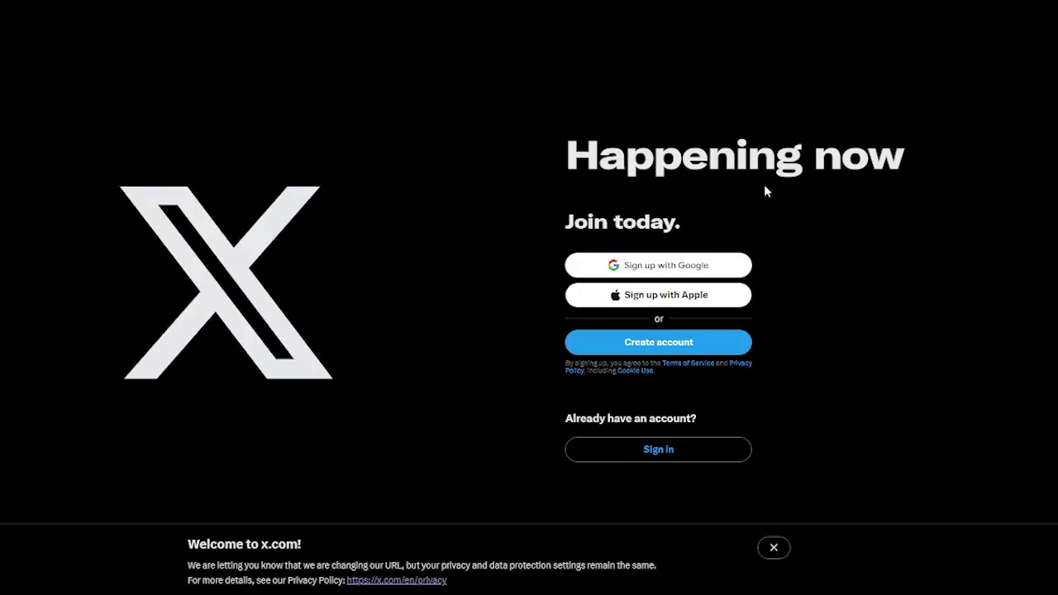
Step: Start a new X account, enter the account name, and switch to signing up with the temporary email
{"action": "left_click", "coordinate": [667, 341]}
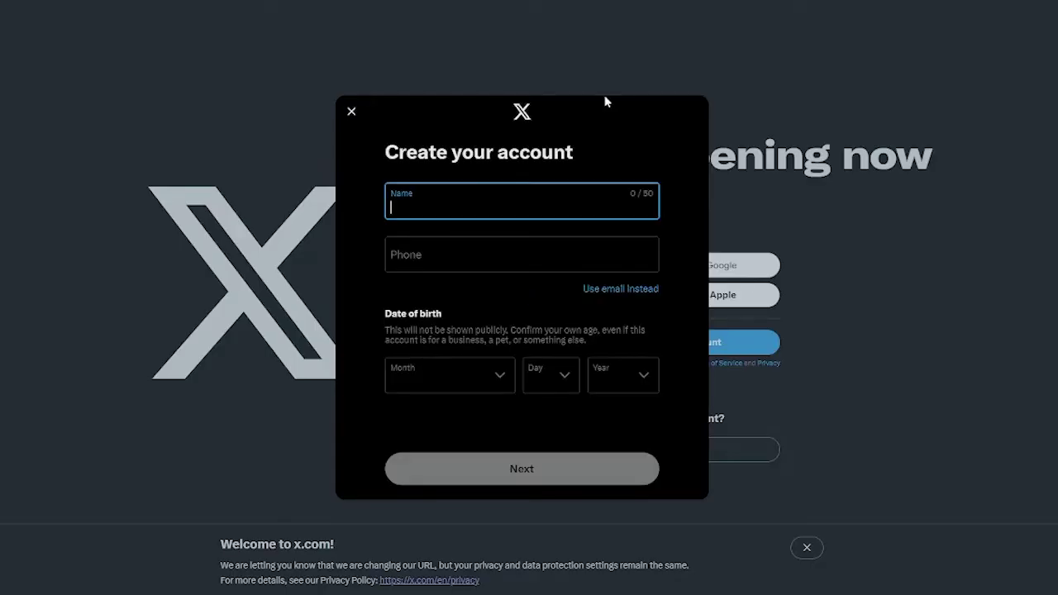
{"action": "left_click", "coordinate": [463, 204]}
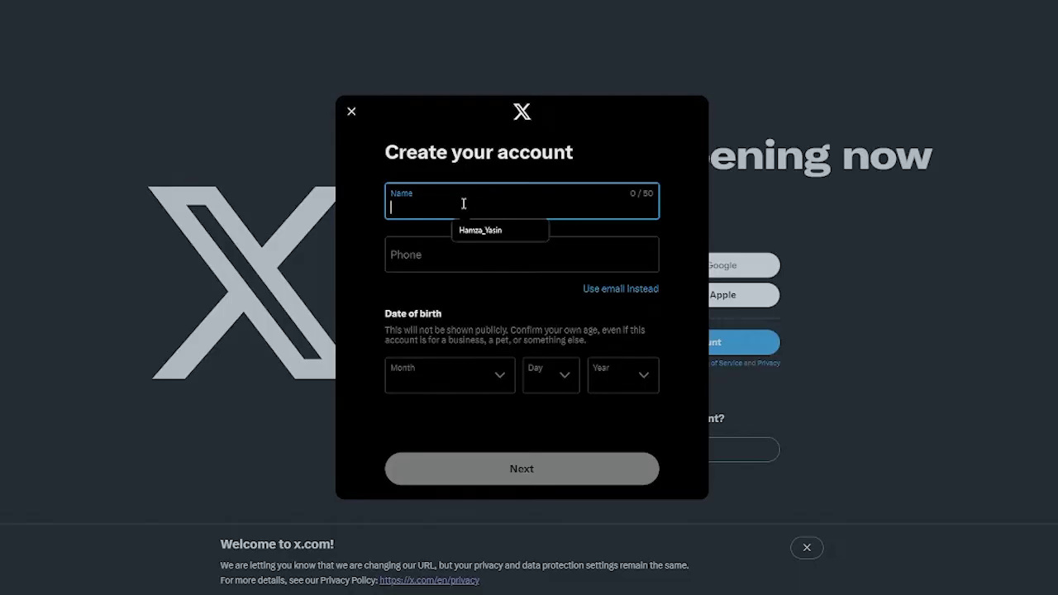
{"action": "type", "text": "John"}
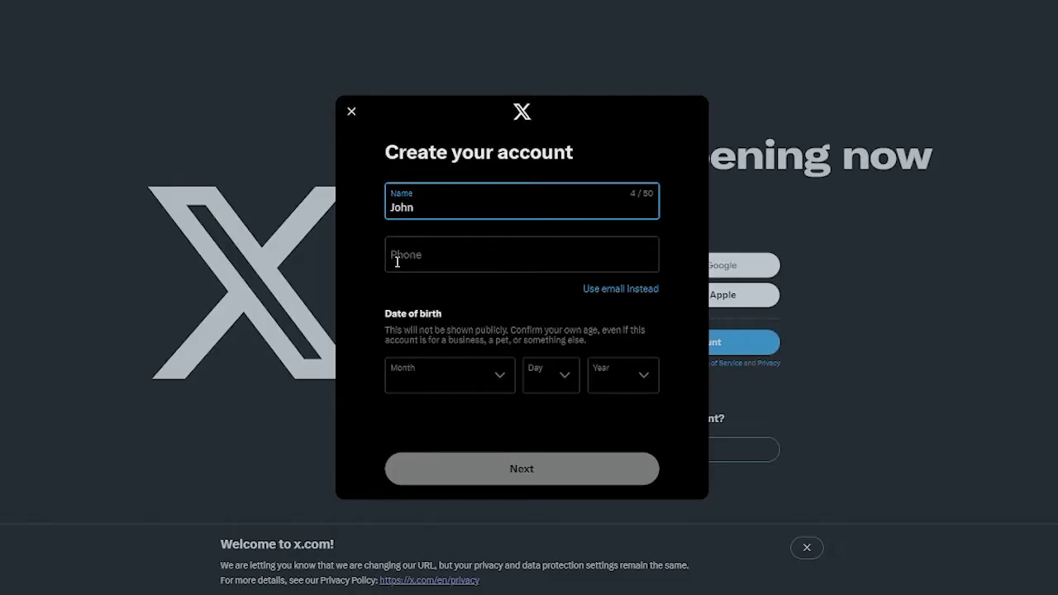
{"action": "left_click", "coordinate": [397, 262]}
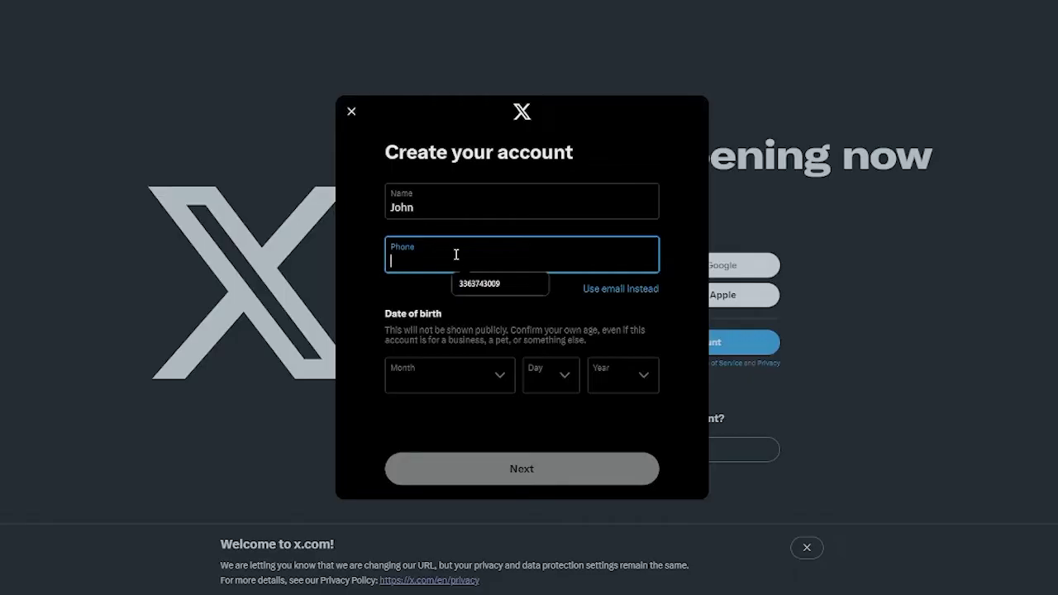
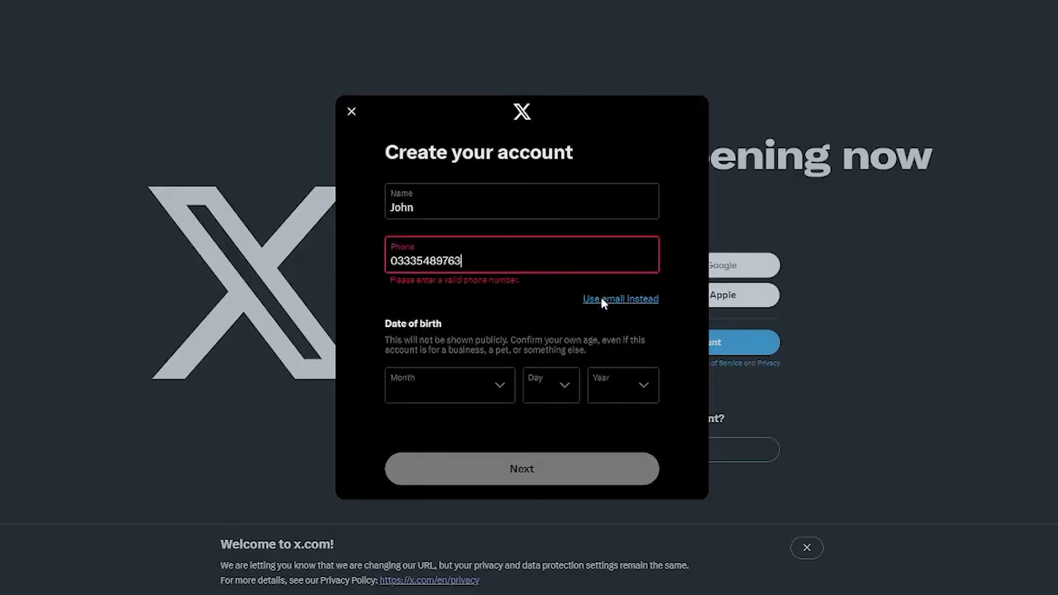
{"action": "left_click", "coordinate": [603, 299]}
{"action": "left_click", "coordinate": [447, 262]}
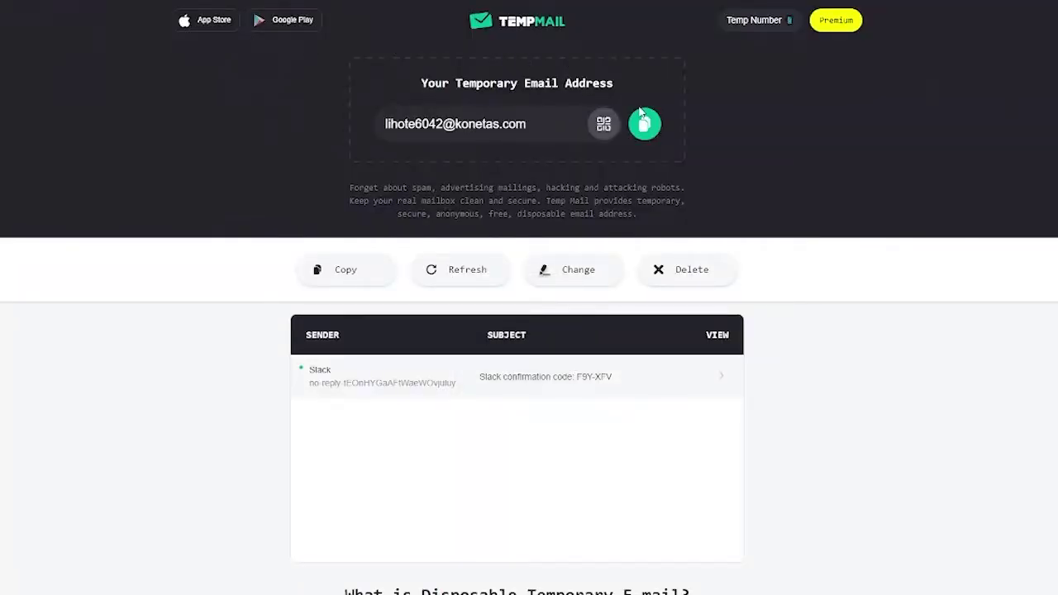
{"action": "left_click", "coordinate": [635, 139]}
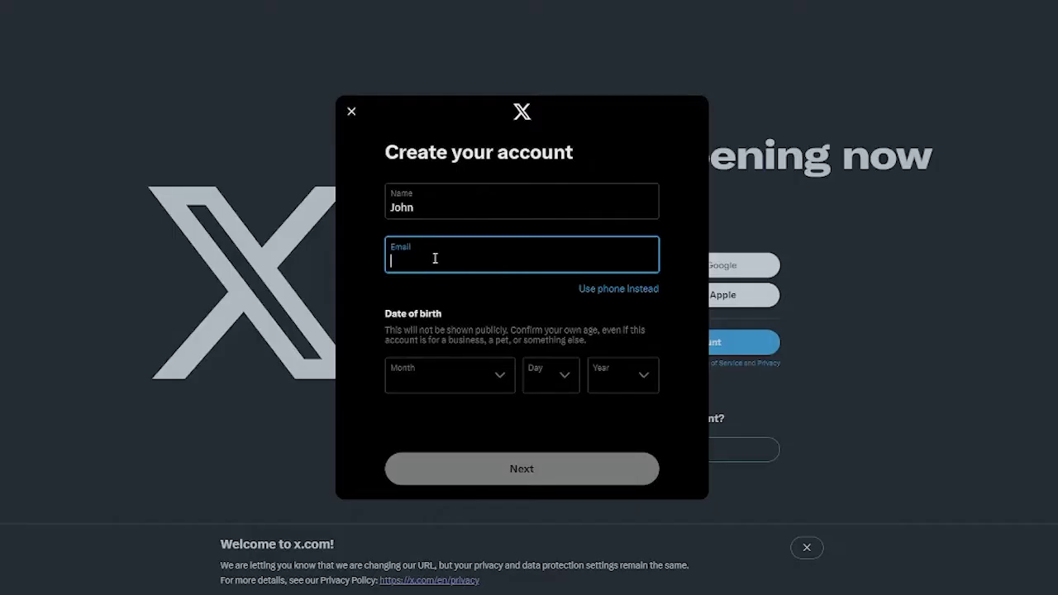
{"action": "right_click", "coordinate": [435, 258]}
{"action": "left_click", "coordinate": [459, 370]}
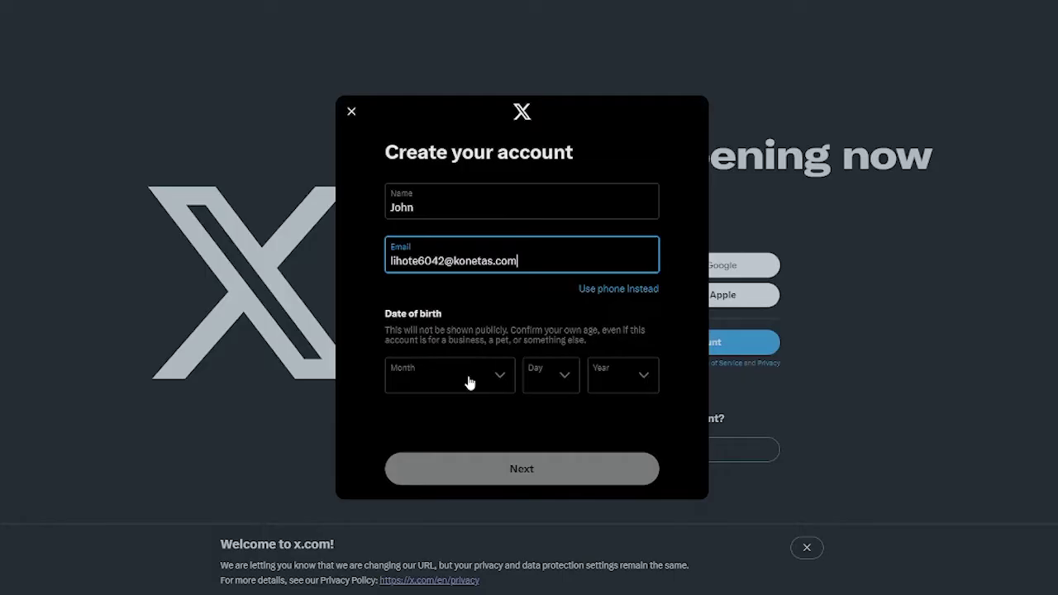
{"action": "left_click", "coordinate": [436, 385]}
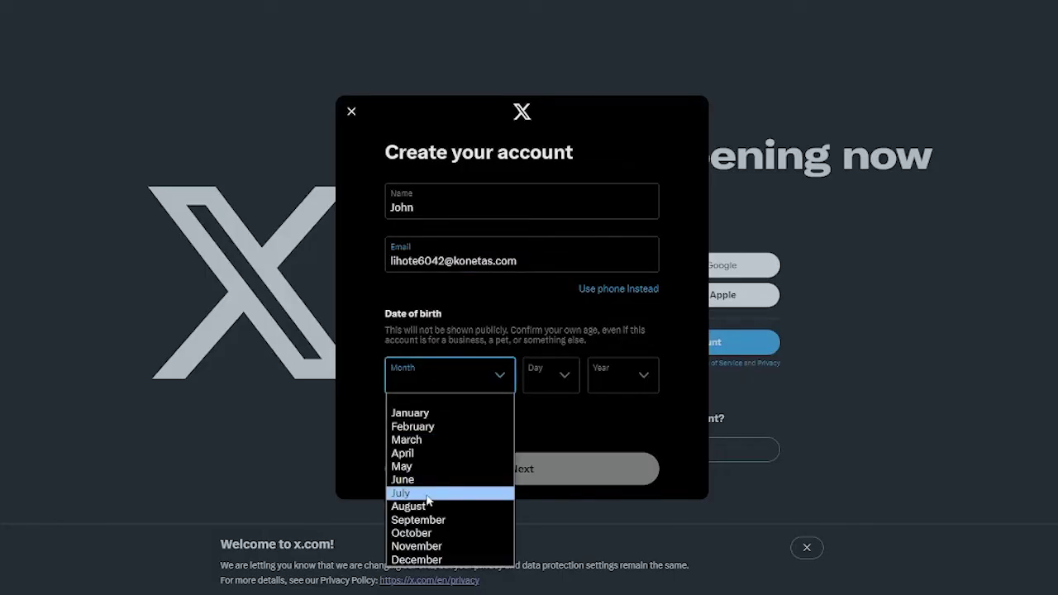
{"action": "left_click", "coordinate": [422, 546]}
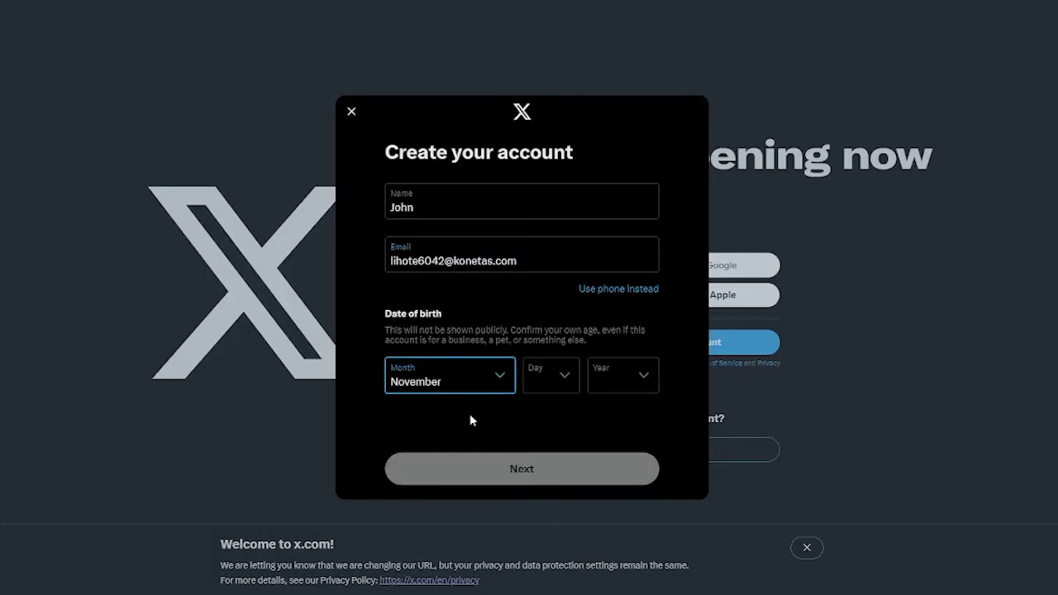
{"action": "left_click", "coordinate": [551, 384]}
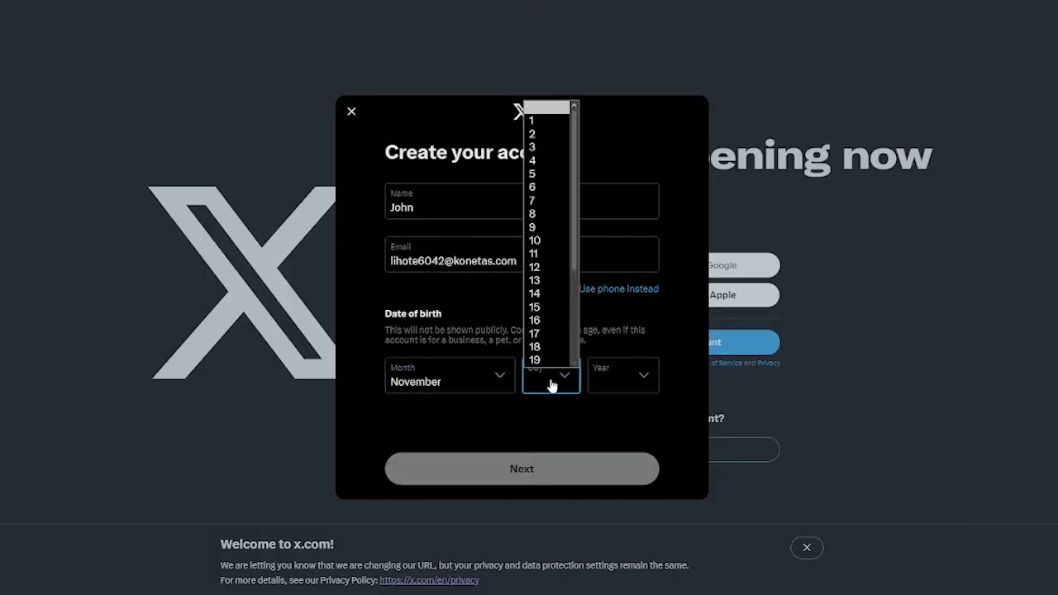
{"action": "left_click", "coordinate": [550, 174]}
{"action": "left_click", "coordinate": [609, 378]}
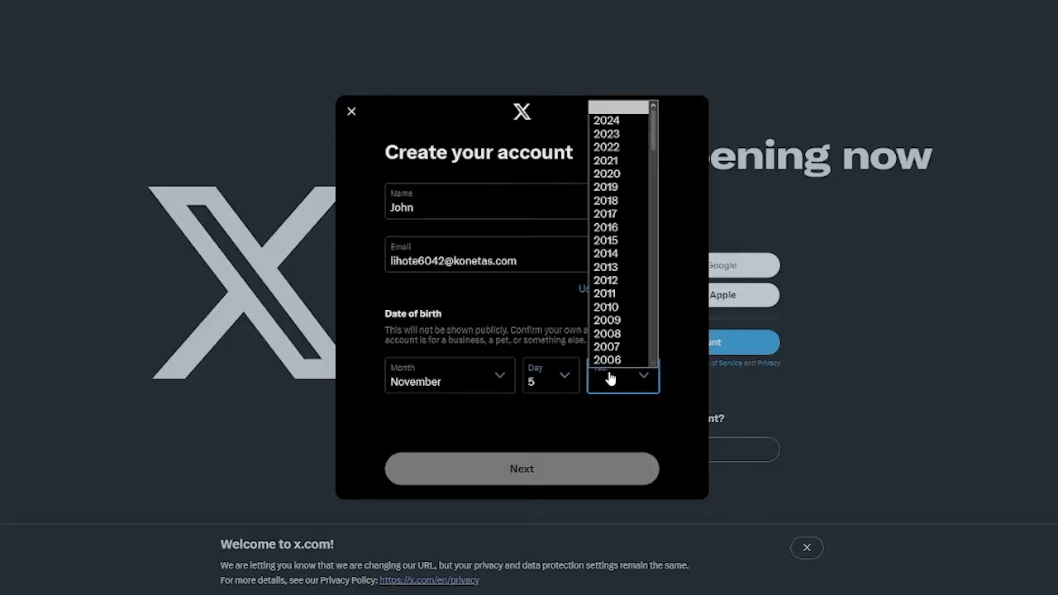
{"action": "scroll", "coordinate": [607, 235], "scroll_direction": "down", "scroll_amount": 10}
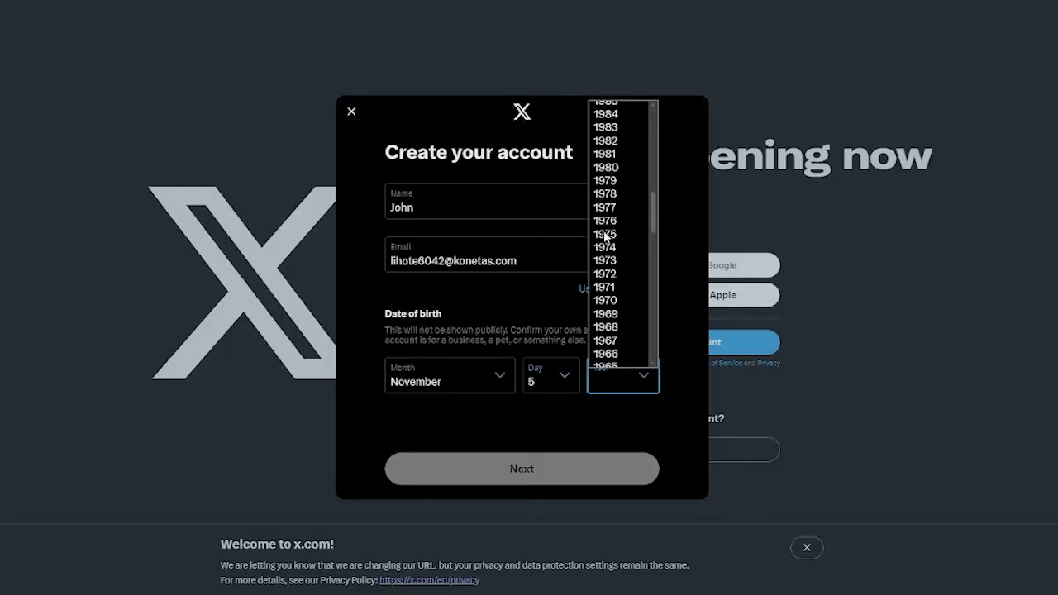
{"action": "left_click", "coordinate": [608, 127]}
{"action": "left_click", "coordinate": [549, 469]}
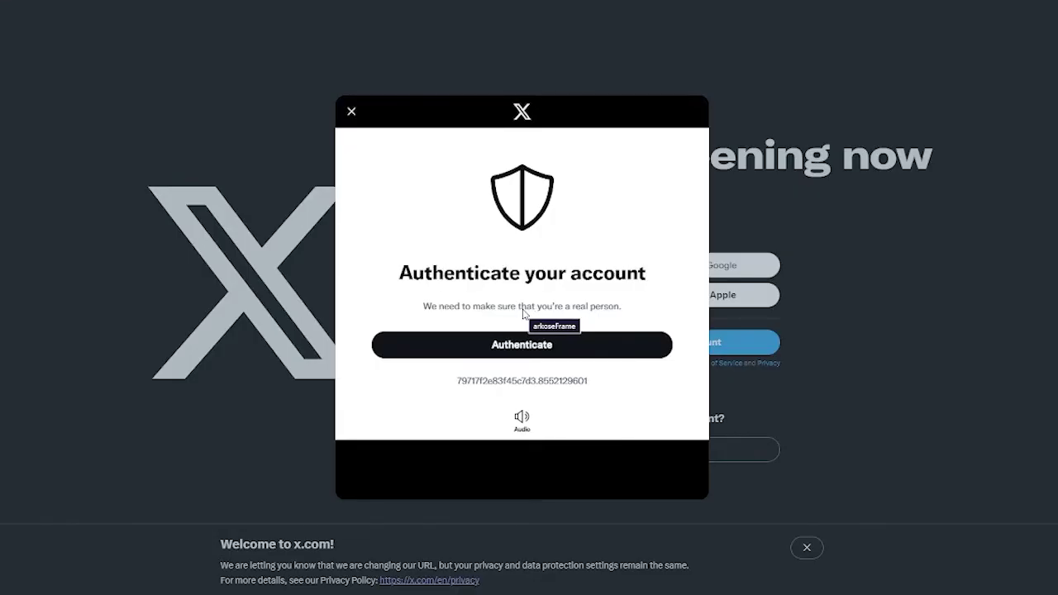
Step: Start the authentication check and solve the first orbit puzzle
{"action": "left_click", "coordinate": [533, 349]}
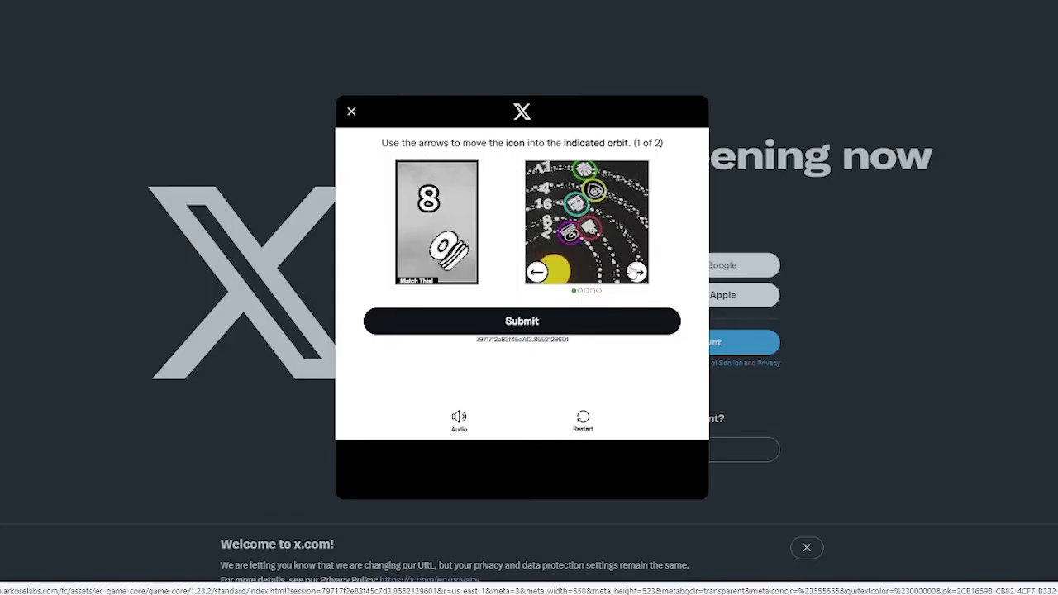
{"action": "left_click", "coordinate": [635, 271]}
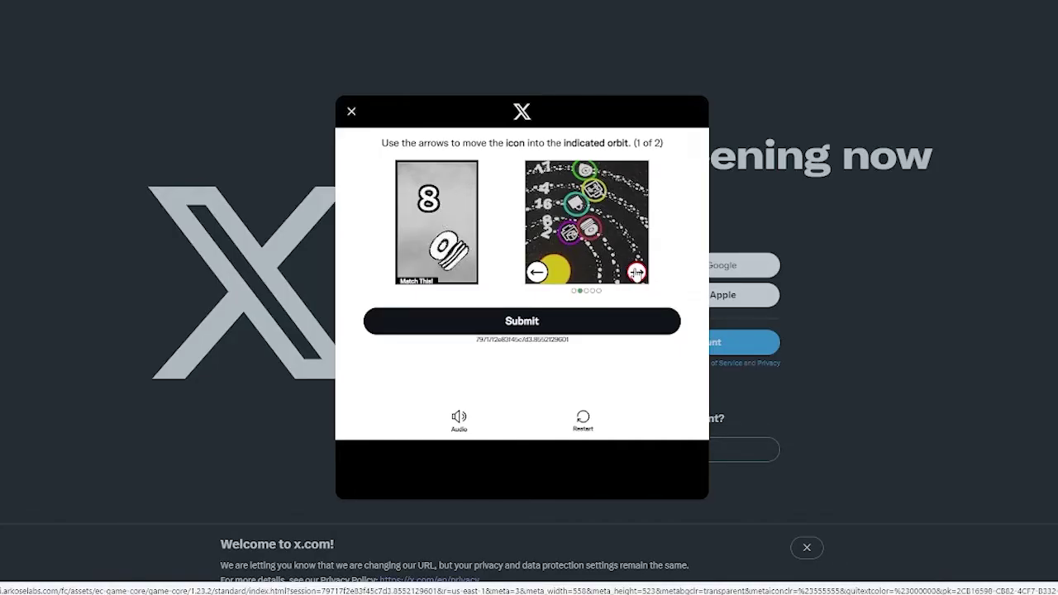
{"action": "left_click", "coordinate": [637, 272]}
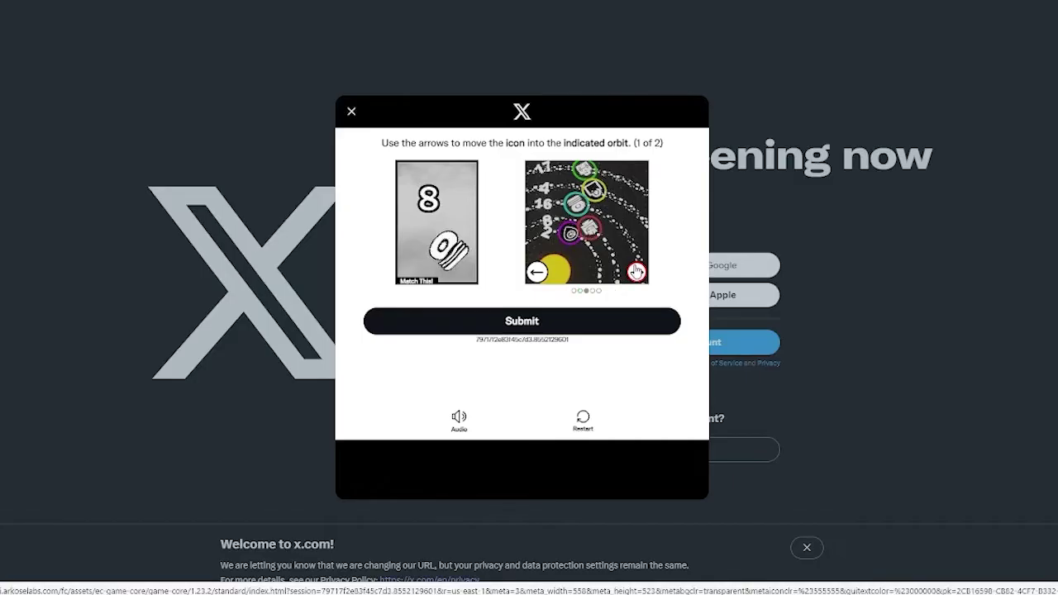
{"action": "left_click", "coordinate": [638, 272]}
{"action": "left_click", "coordinate": [637, 272]}
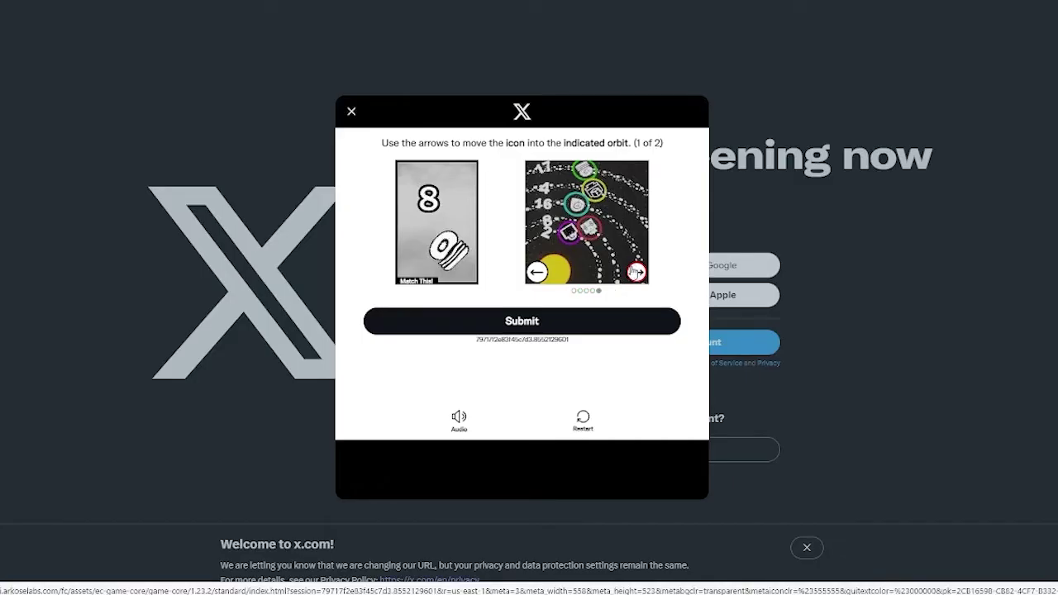
{"action": "left_click", "coordinate": [537, 273]}
{"action": "left_click", "coordinate": [537, 272]}
{"action": "left_click", "coordinate": [537, 273]}
{"action": "left_click", "coordinate": [537, 273]}
{"action": "left_click", "coordinate": [571, 324]}
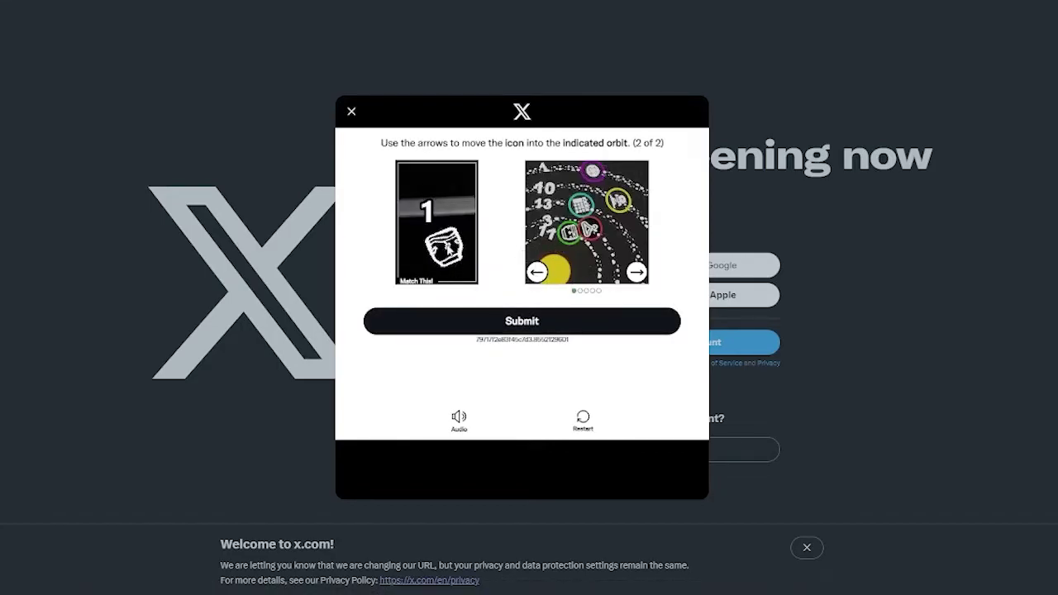
Step: Rotate the second puzzle's icon into the indicated orbit and submit it
{"action": "left_click", "coordinate": [641, 273]}
{"action": "left_click", "coordinate": [642, 274]}
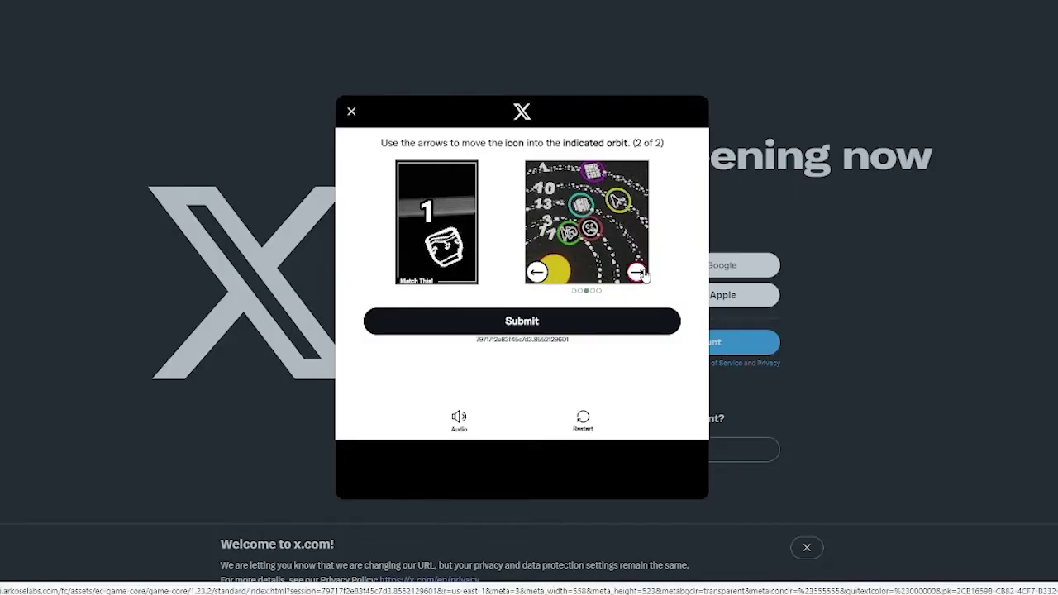
{"action": "left_click", "coordinate": [642, 274]}
{"action": "left_click", "coordinate": [642, 274]}
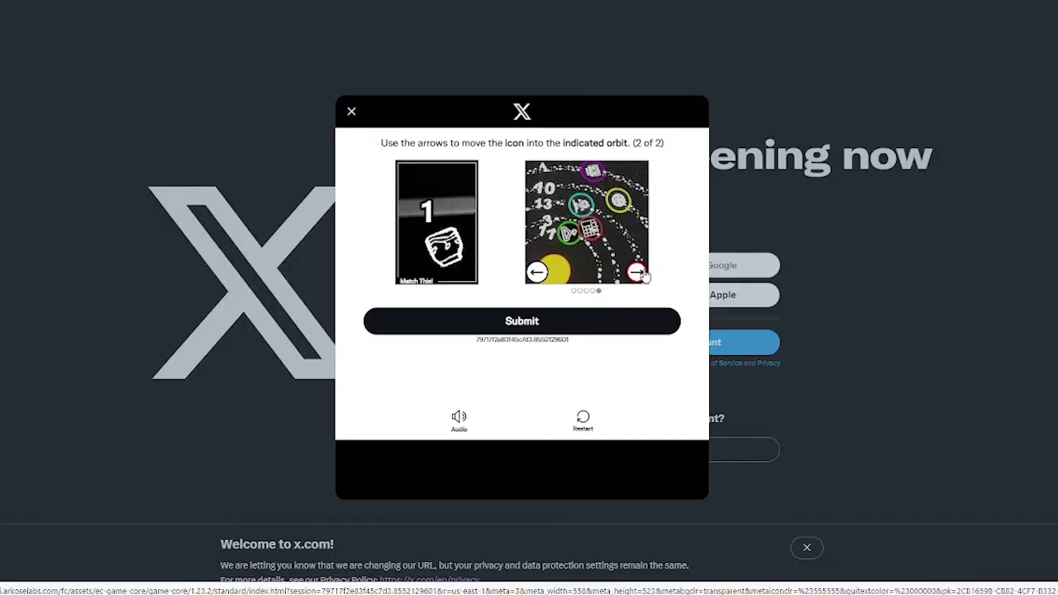
{"action": "left_click", "coordinate": [576, 333]}
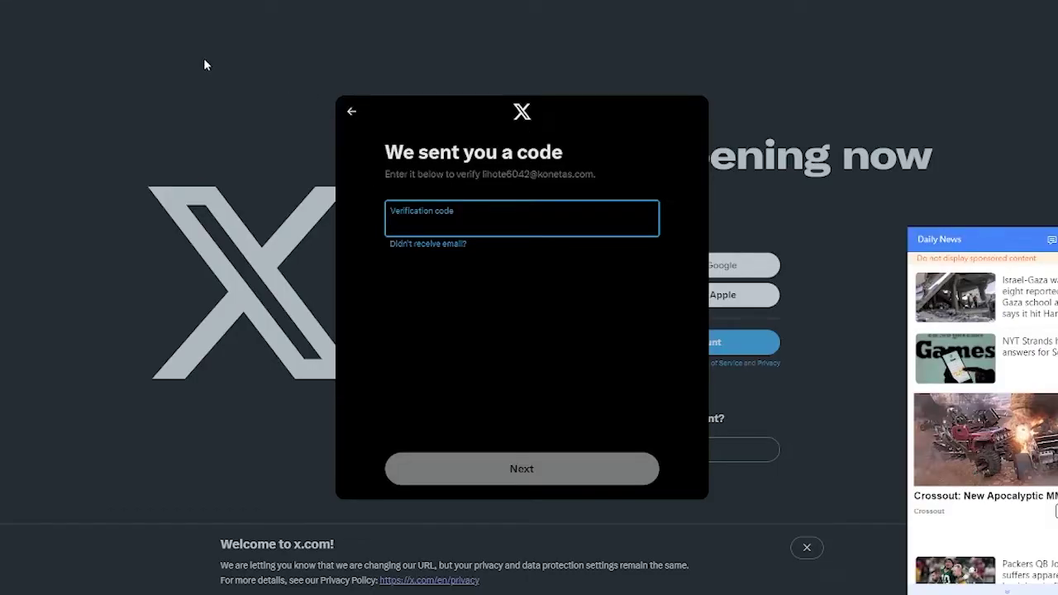
Step: Get the verification code from the TempMail inbox, enter it on X, and dismiss the error dialog
{"action": "key", "text": "ctrl+Tab"}
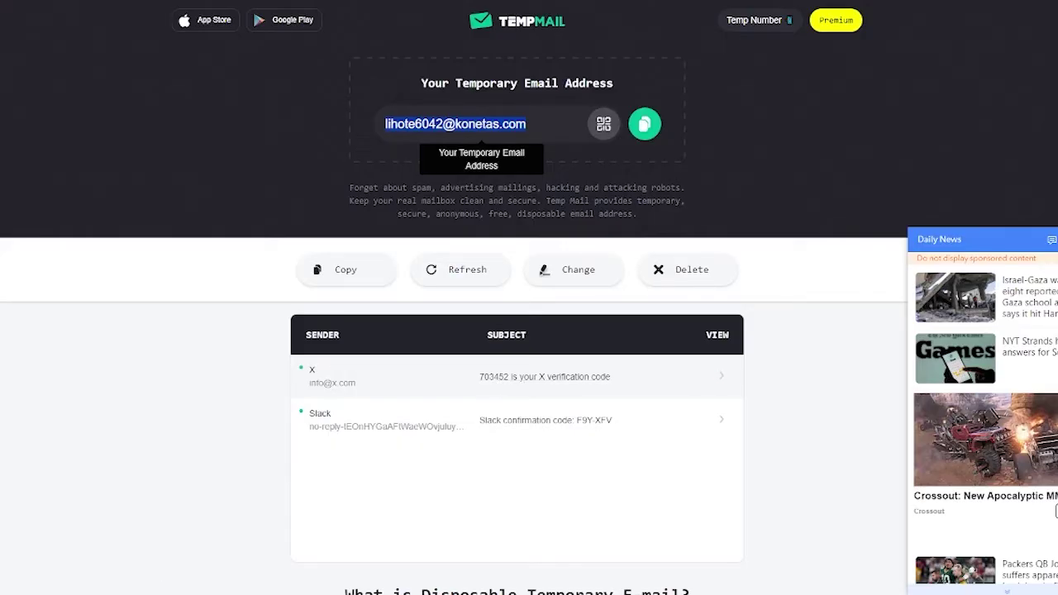
{"action": "key", "text": "ctrl+shift+Tab"}
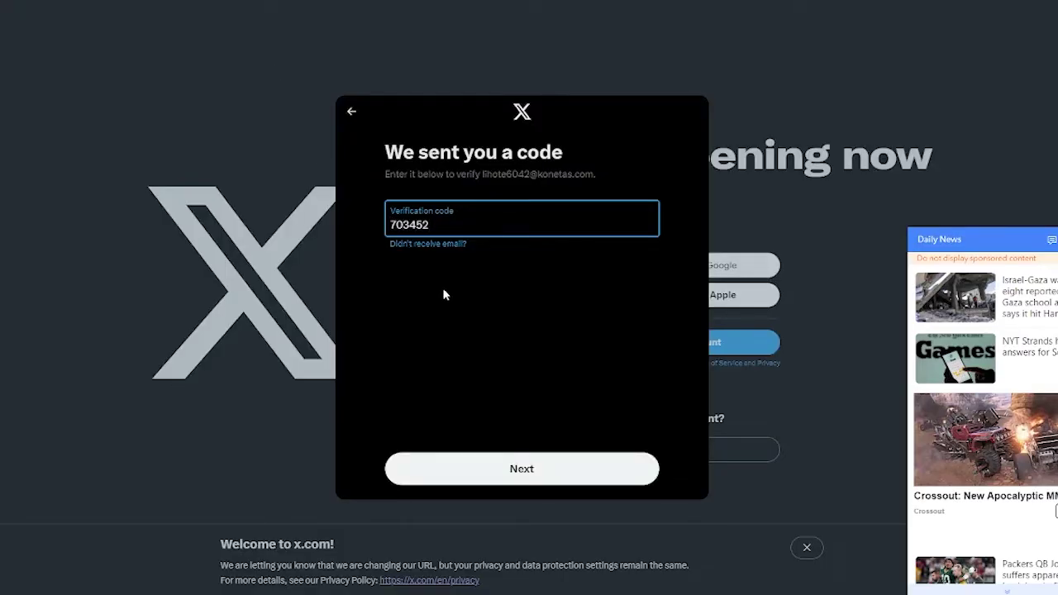
{"action": "left_click", "coordinate": [499, 469]}
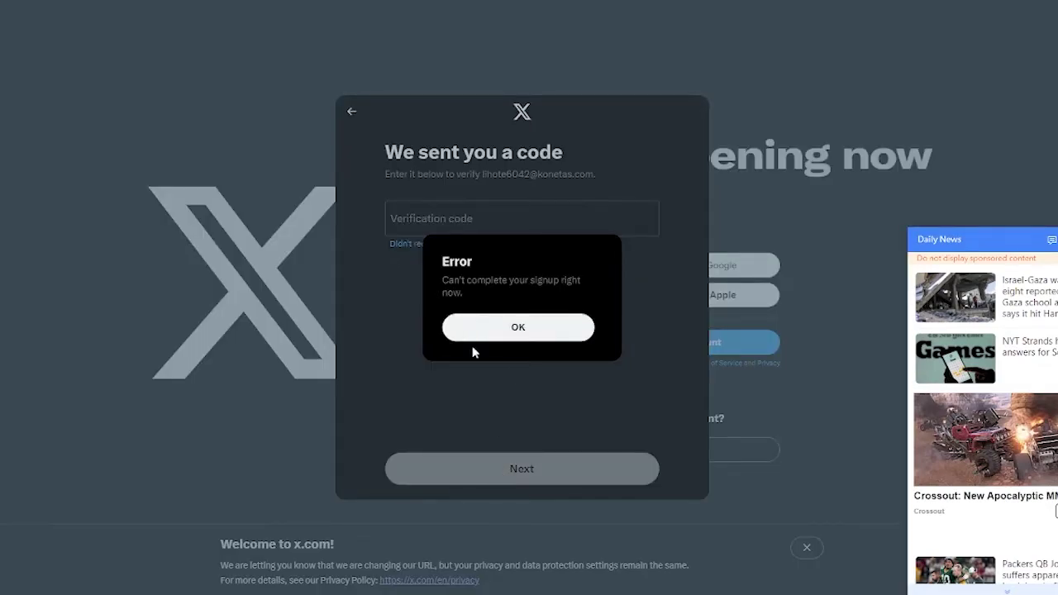
{"action": "left_click", "coordinate": [508, 326]}
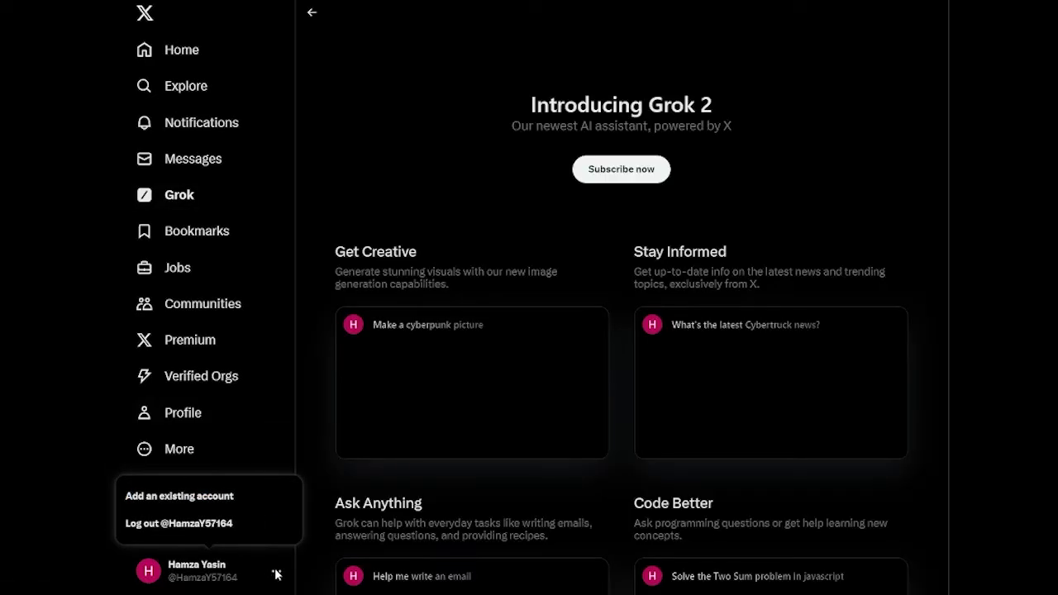
Step: Open Ads from the sidebar's More menu
{"action": "left_click", "coordinate": [142, 577]}
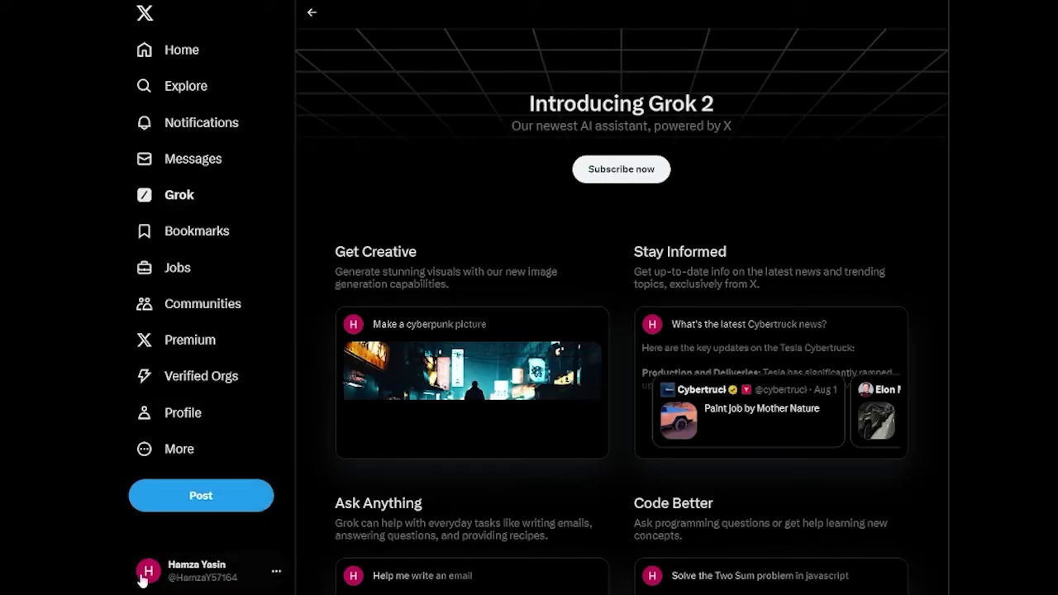
{"action": "left_click", "coordinate": [140, 577]}
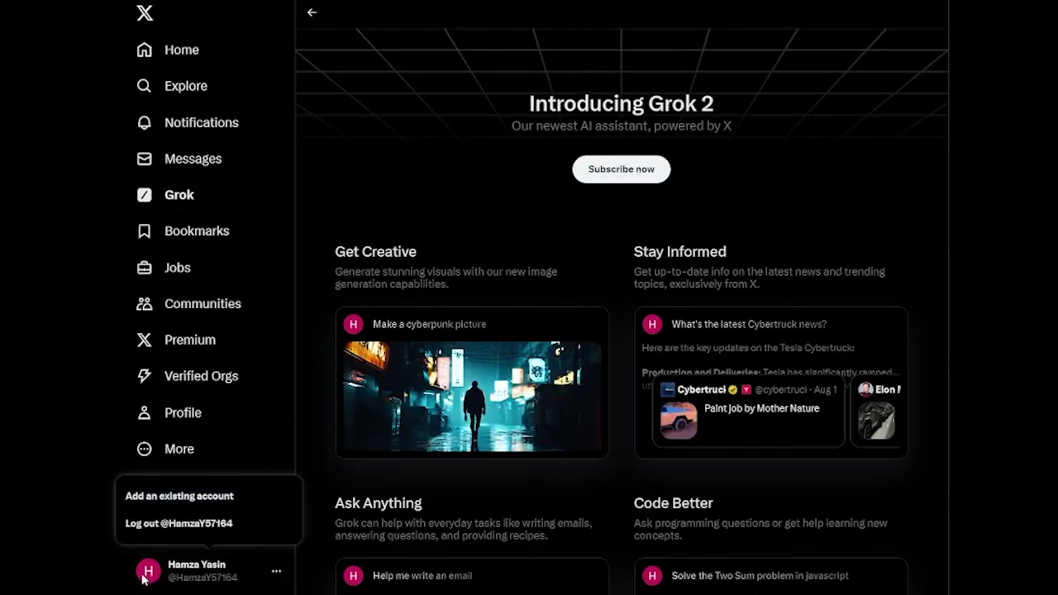
{"action": "left_click", "coordinate": [56, 471]}
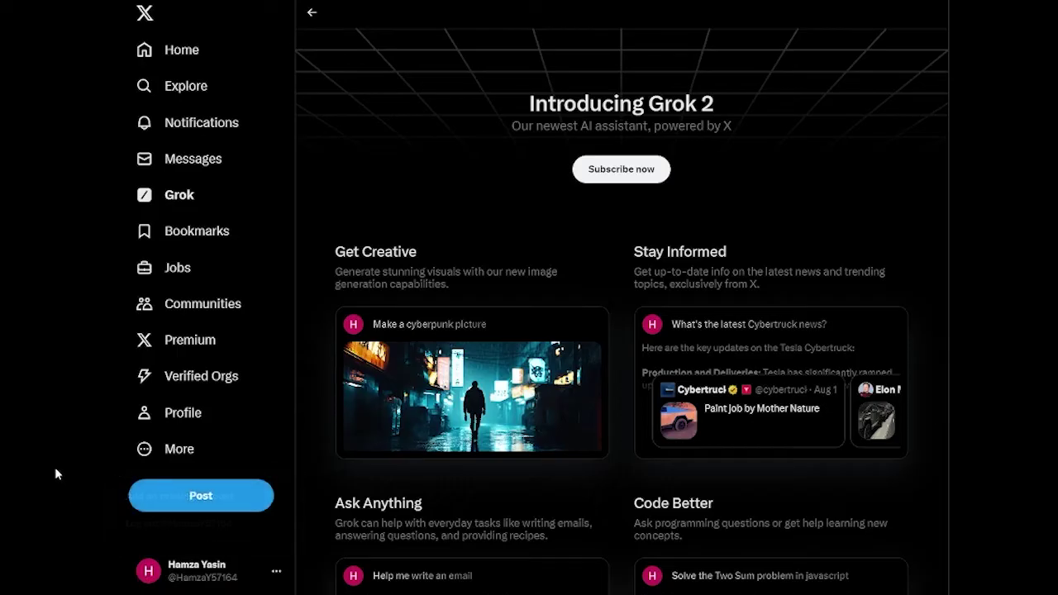
{"action": "left_click", "coordinate": [167, 461]}
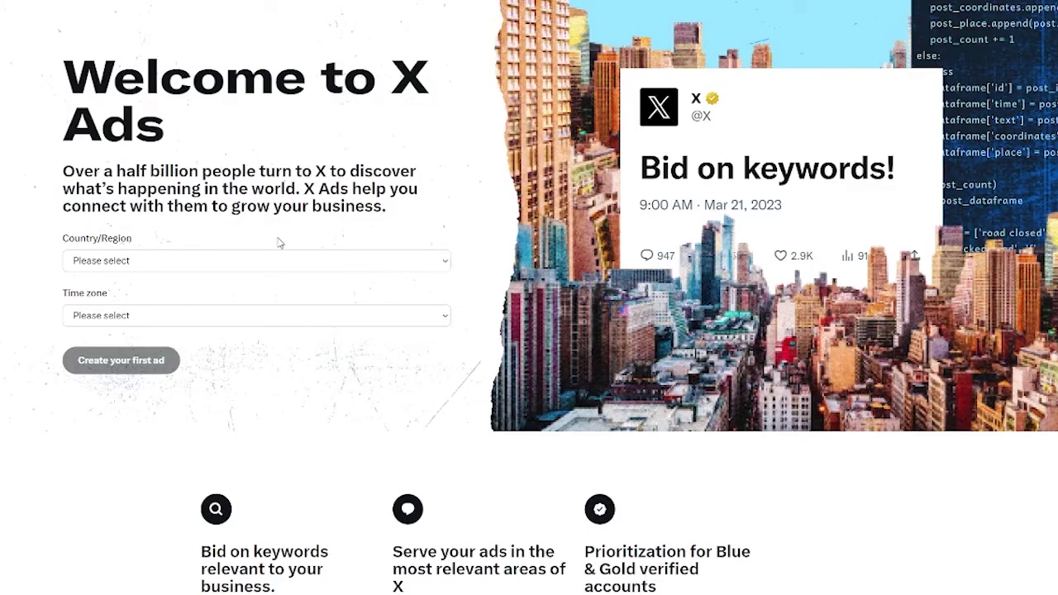
Step: Choose United States as the country and keep the (GMT-07:00) Los Angeles time zone
{"action": "left_click", "coordinate": [165, 261]}
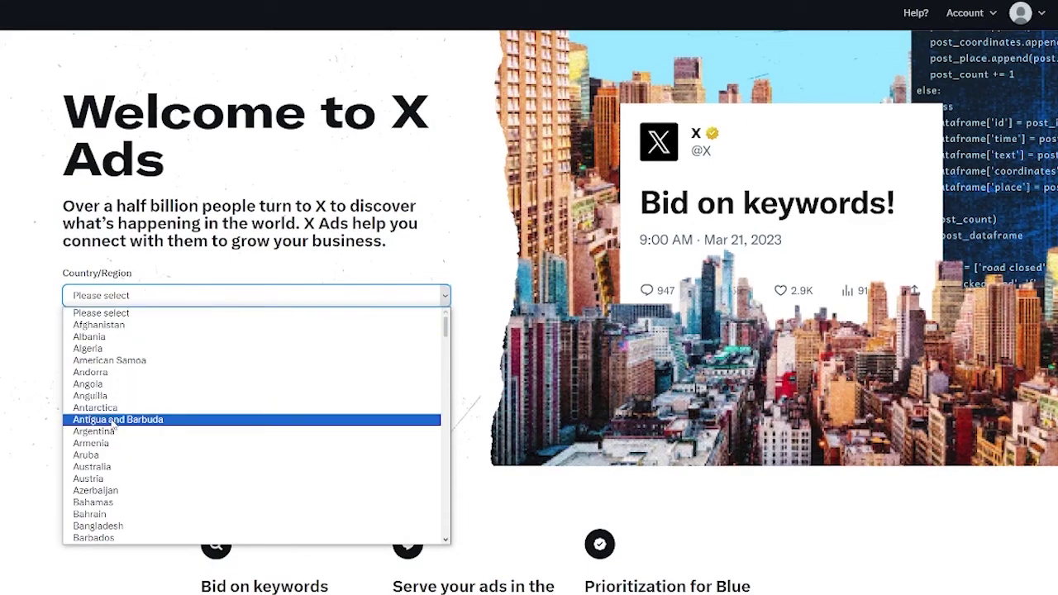
{"action": "scroll", "coordinate": [106, 426], "scroll_direction": "down", "scroll_amount": 20}
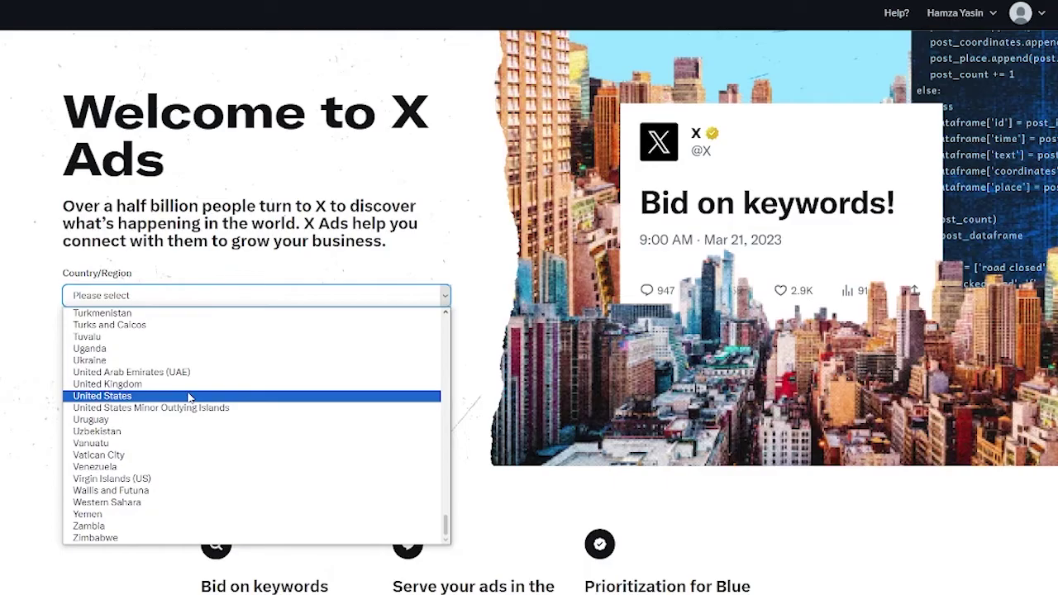
{"action": "left_click", "coordinate": [147, 396]}
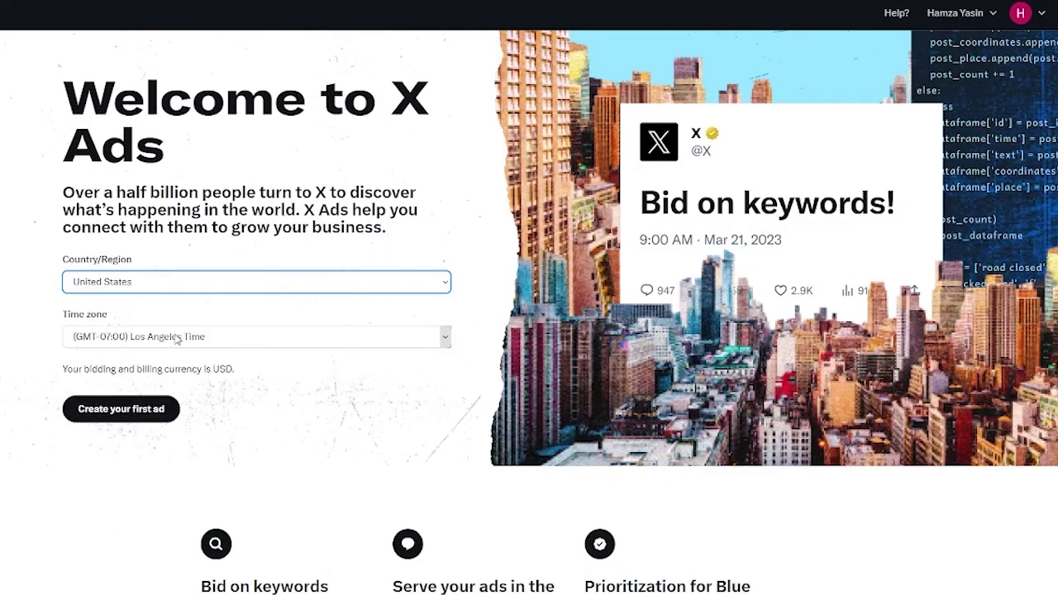
{"action": "left_click", "coordinate": [195, 343]}
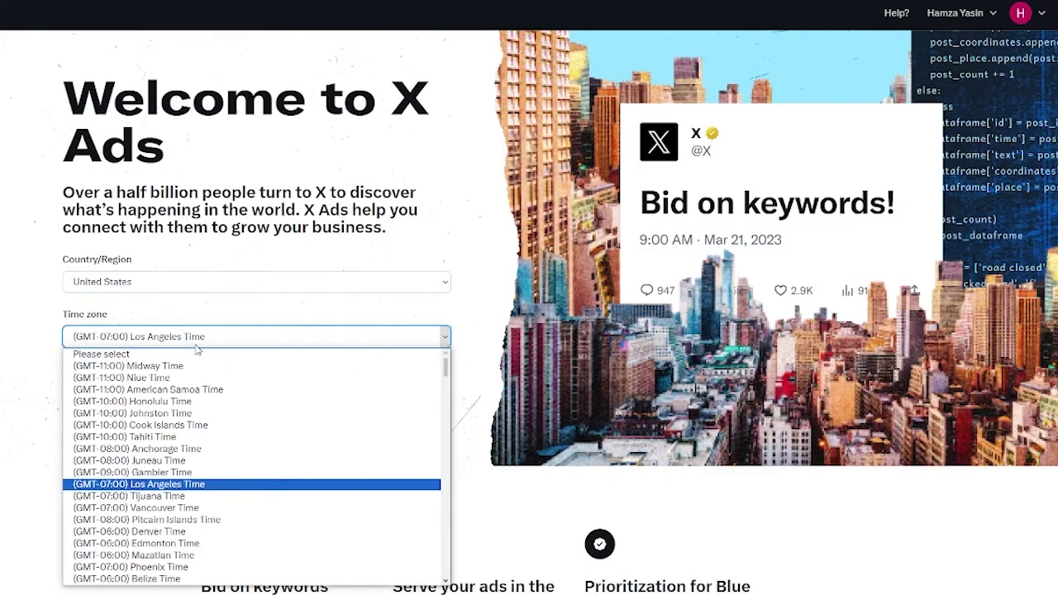
{"action": "left_click", "coordinate": [197, 346]}
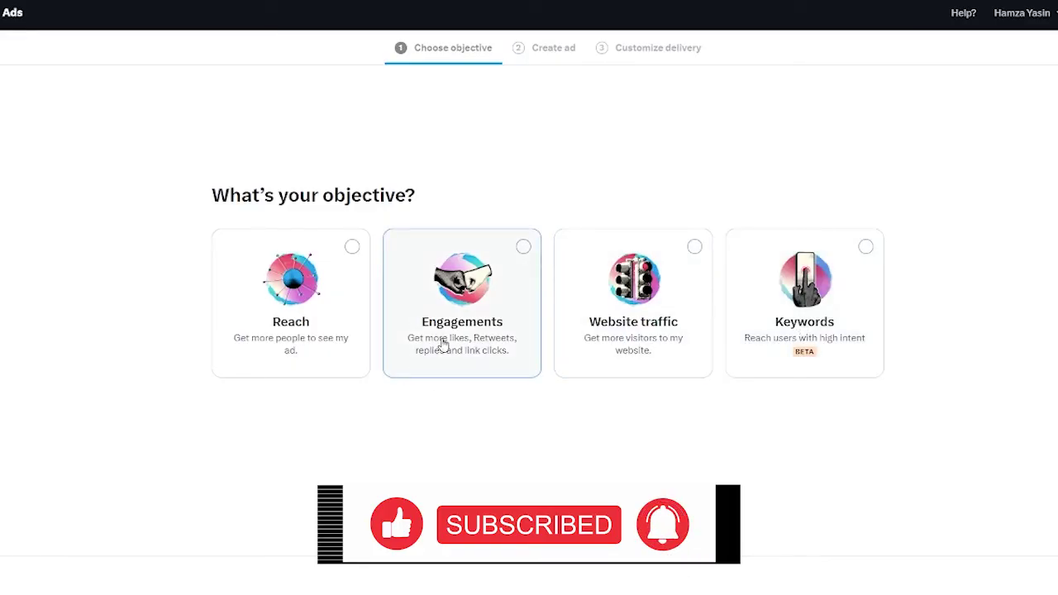
Step: Pick the Website traffic objective and write the ad text 'Get this exclusive offer right now.!!!!'
{"action": "left_click", "coordinate": [599, 353]}
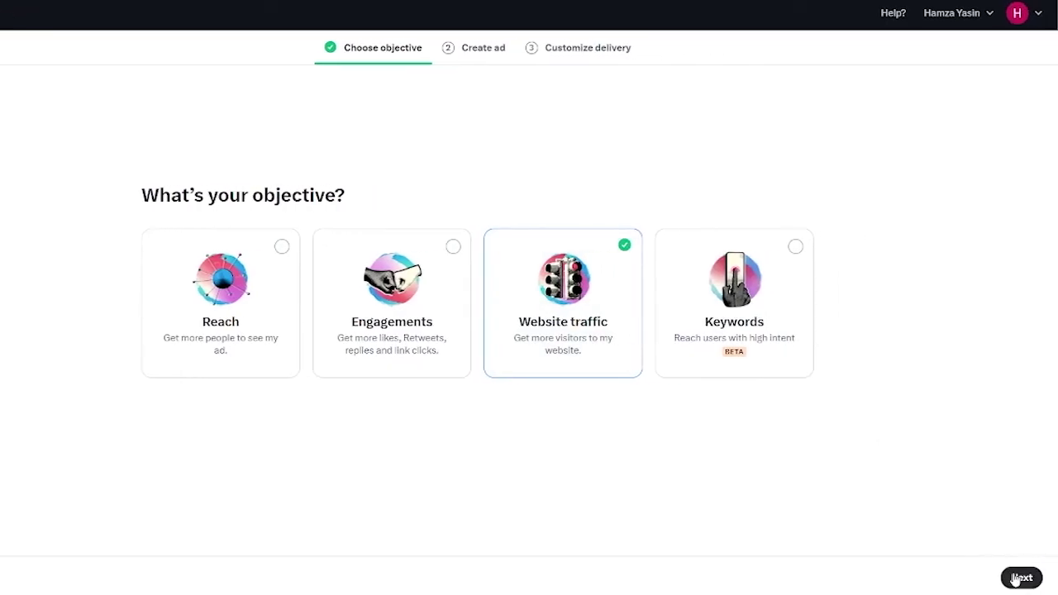
{"action": "left_click", "coordinate": [1016, 578]}
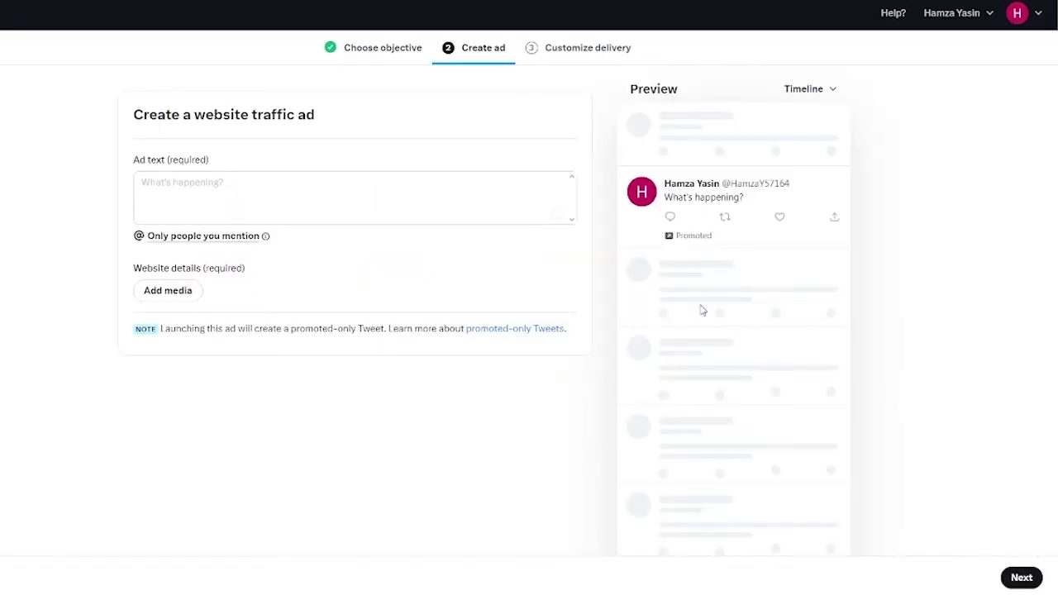
{"action": "left_click", "coordinate": [307, 196]}
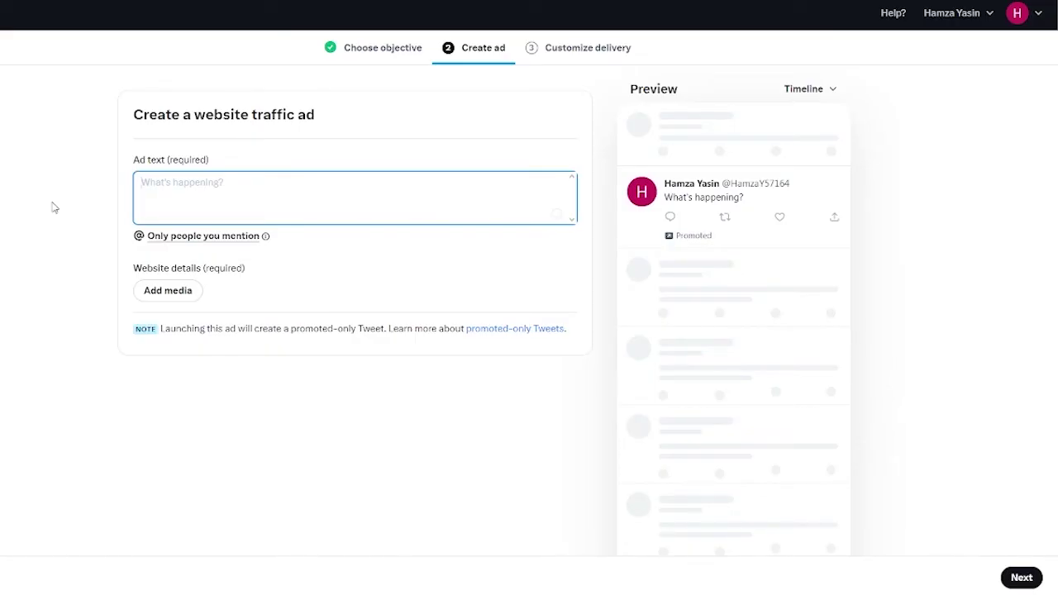
{"action": "type", "text": "Get "}
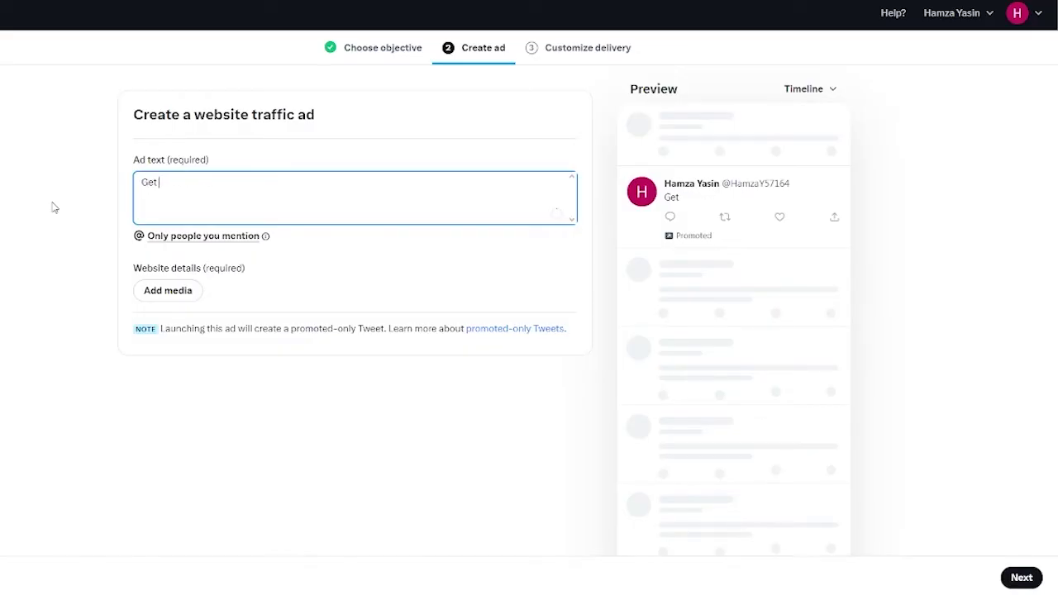
{"action": "type", "text": "this exclusive"}
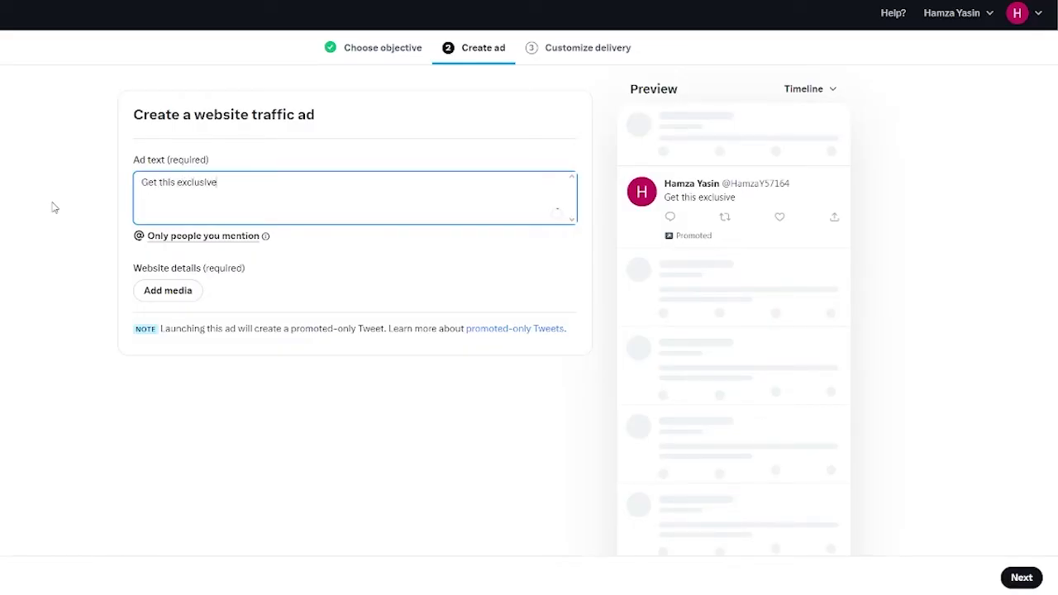
{"action": "type", "text": " offer right now"}
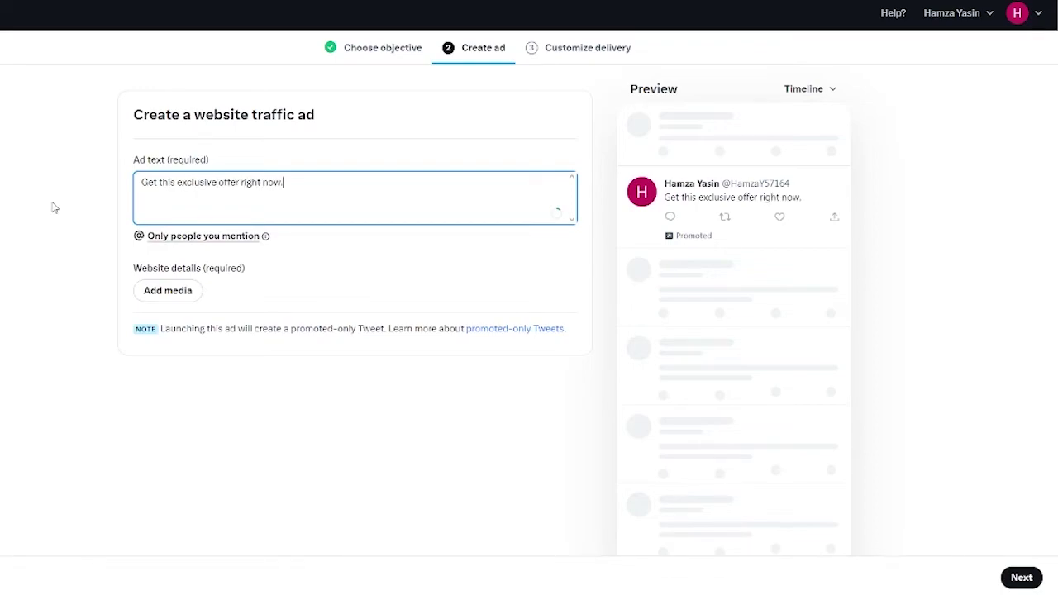
{"action": "type", "text": ".!!!!"}
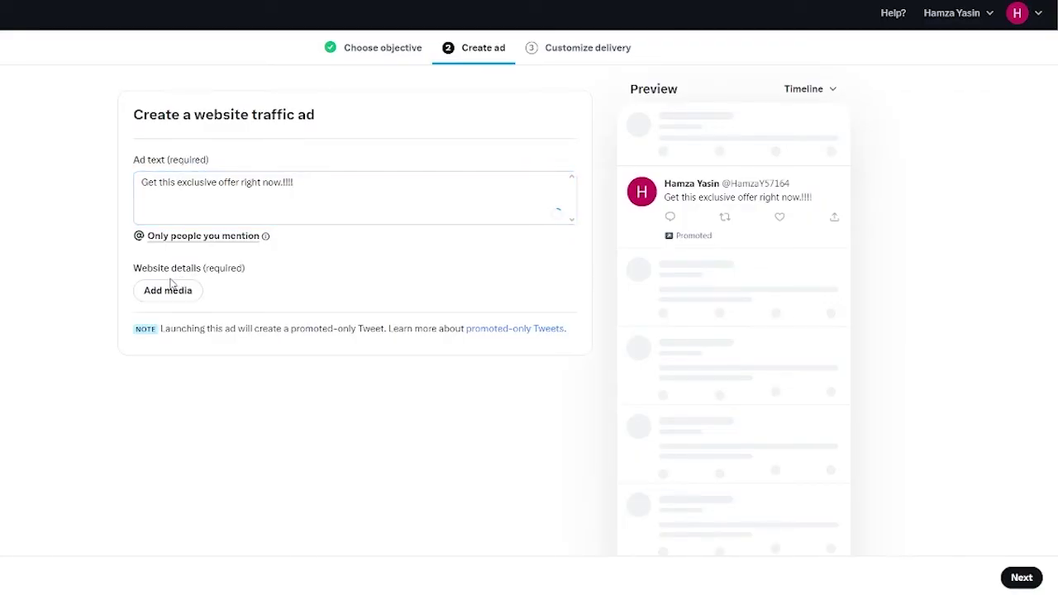
Step: Upload glitch.png as the ad media and frame its Gaming Headphones text in the crop
{"action": "left_click", "coordinate": [151, 297]}
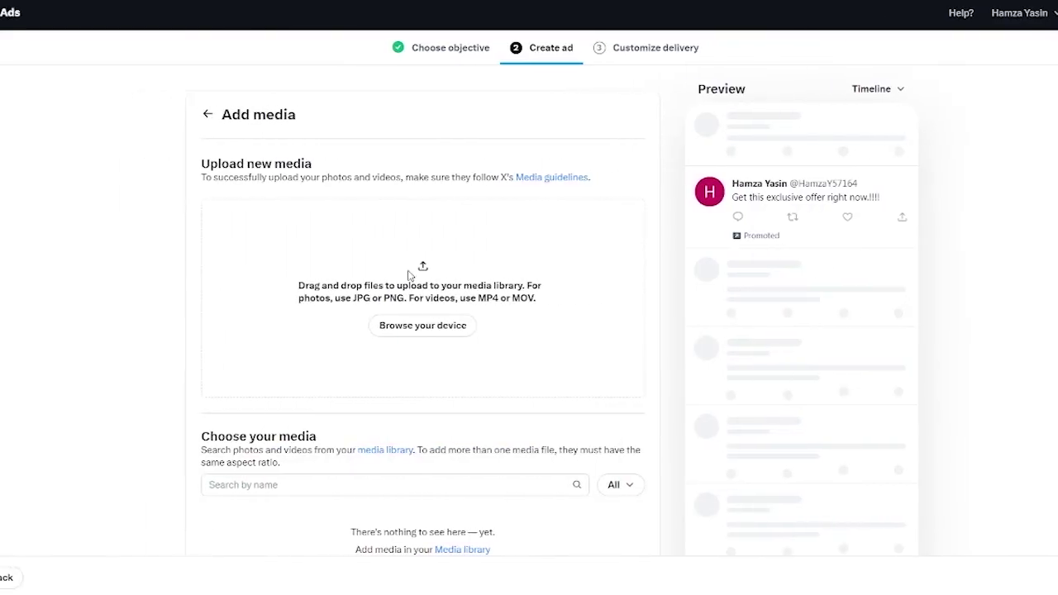
{"action": "left_click", "coordinate": [423, 326]}
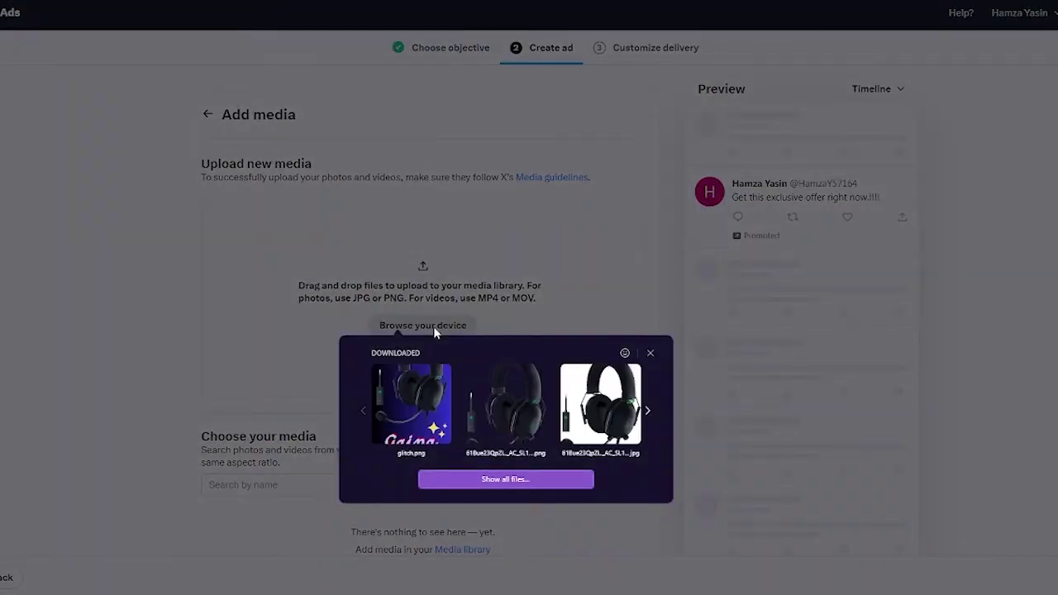
{"action": "left_click", "coordinate": [408, 397]}
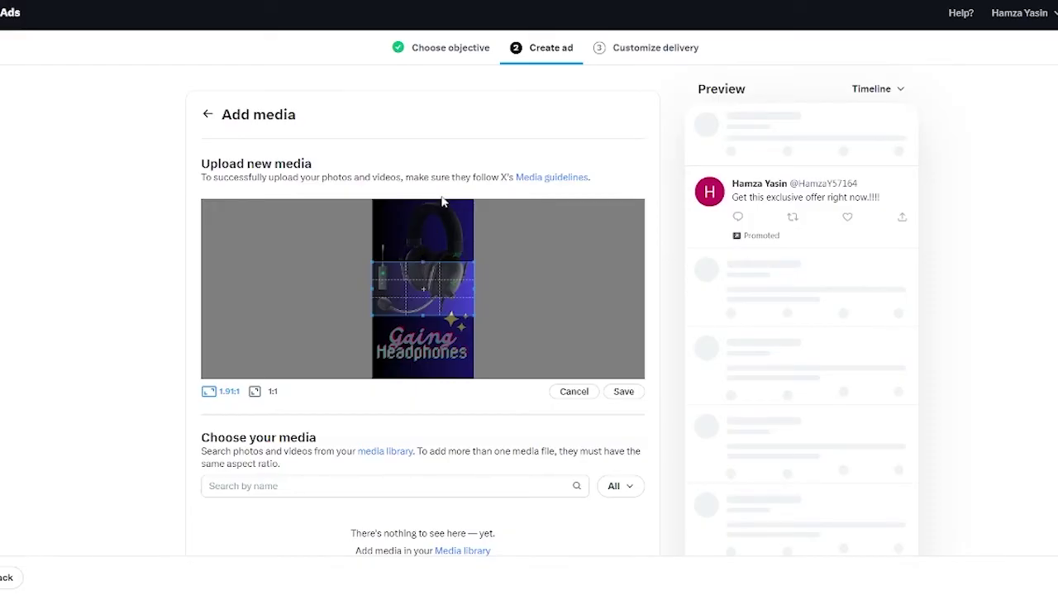
{"action": "left_click_drag", "start_coordinate": [422, 288], "coordinate": [462, 361]}
Step: Try a 1:1 square crop of the image, then discard the crop
{"action": "scroll", "coordinate": [520, 428], "scroll_direction": "down", "scroll_amount": 2}
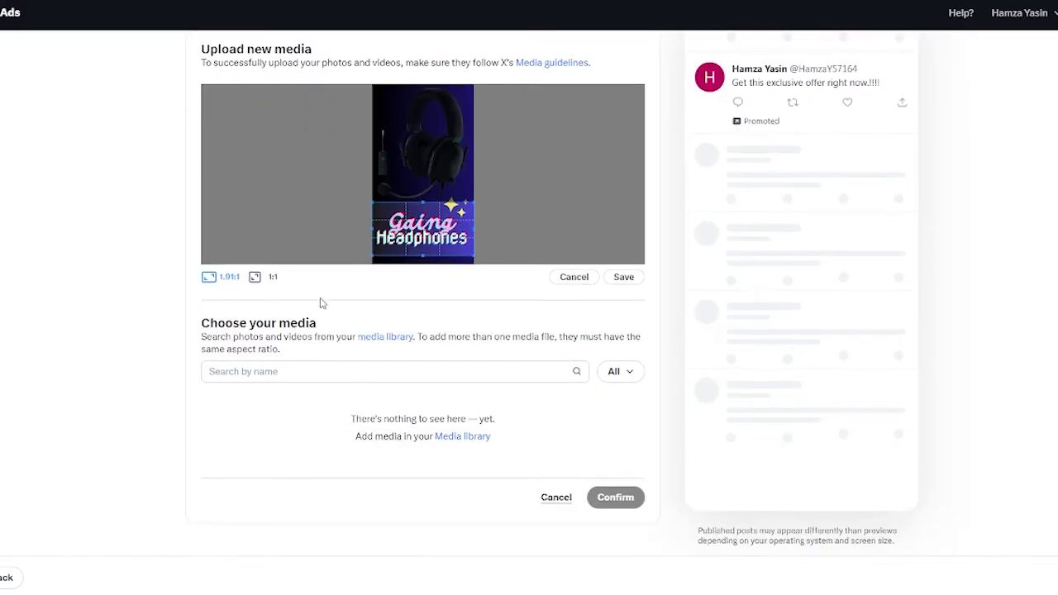
{"action": "left_click", "coordinate": [256, 278]}
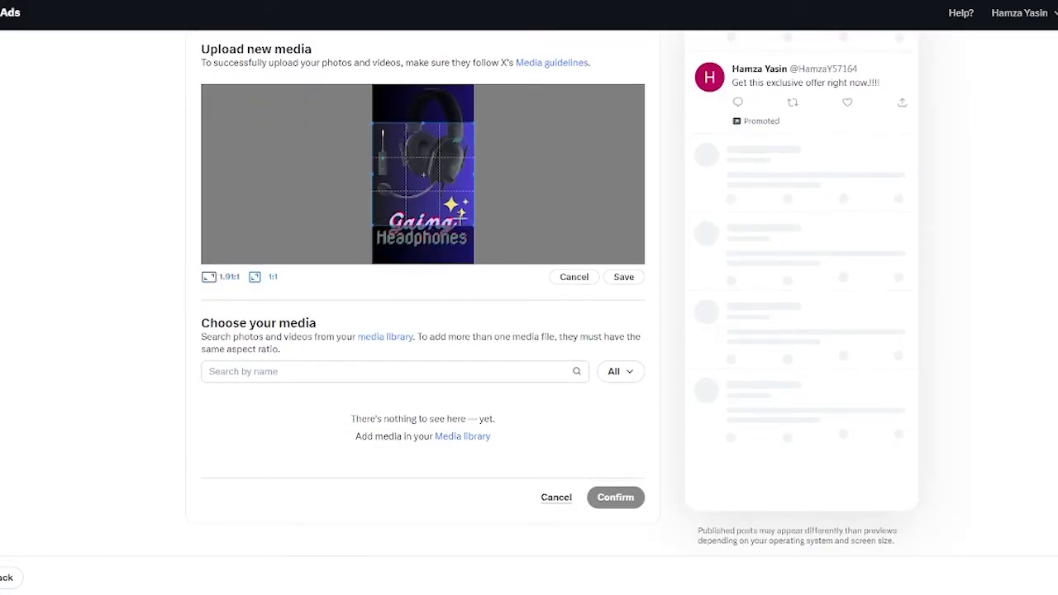
{"action": "left_click_drag", "start_coordinate": [471, 193], "coordinate": [471, 215]}
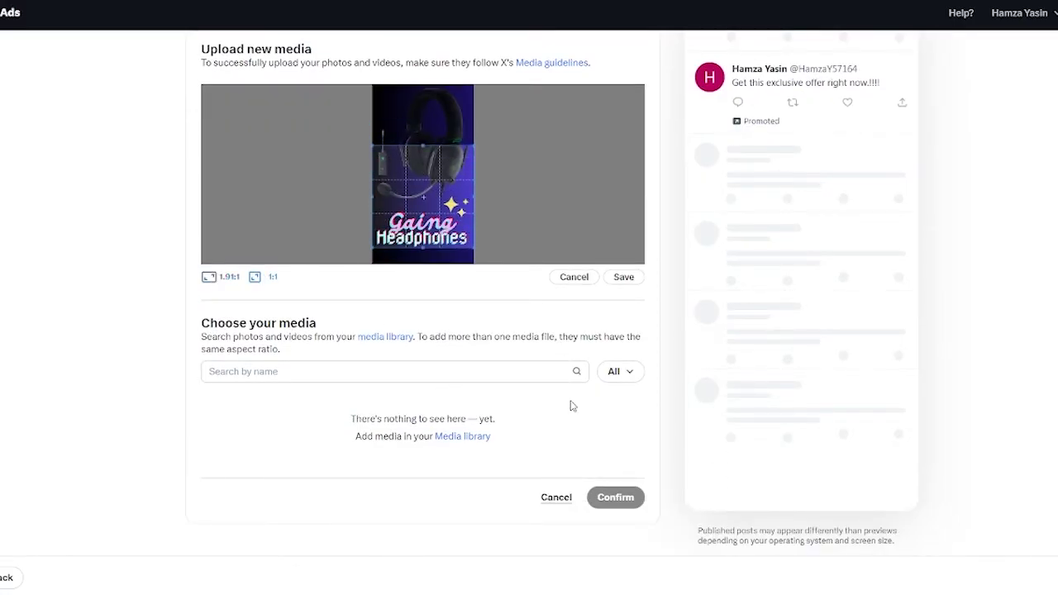
{"action": "left_click", "coordinate": [621, 276]}
{"action": "left_click", "coordinate": [522, 369]}
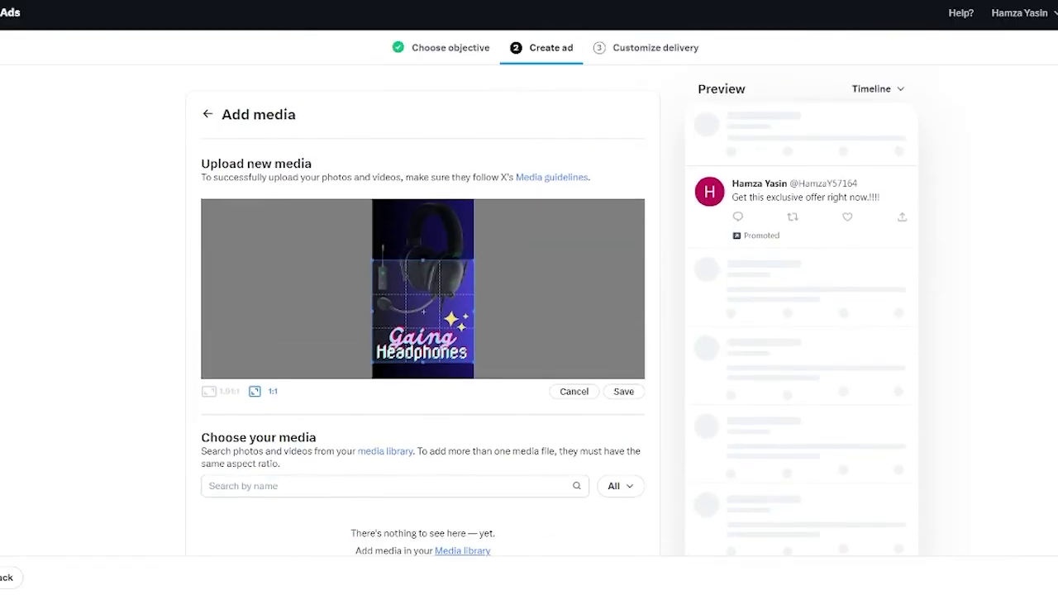
{"action": "left_click_drag", "start_coordinate": [422, 298], "coordinate": [427, 249]}
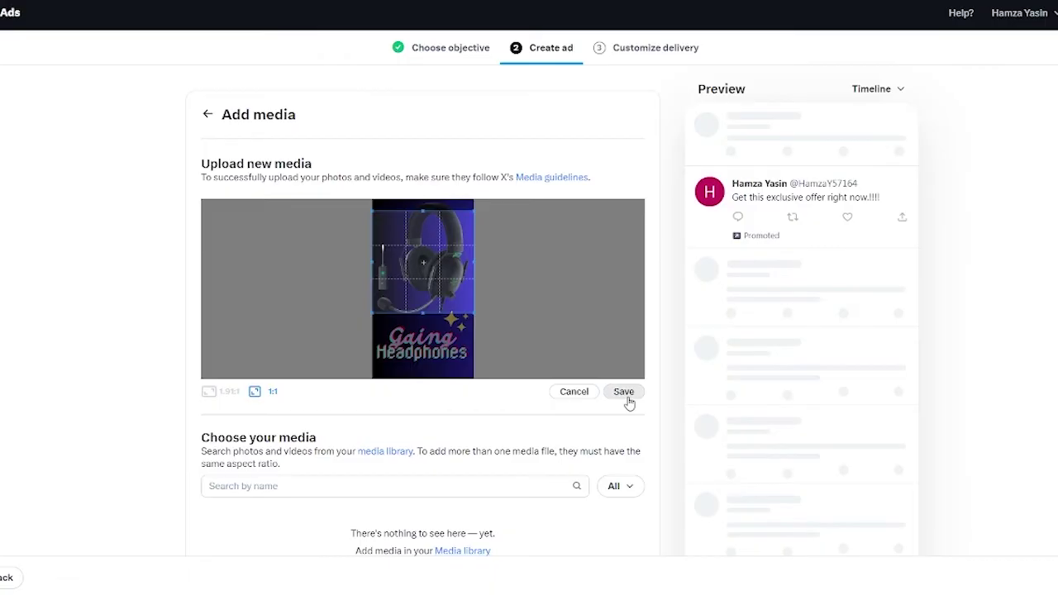
{"action": "left_click", "coordinate": [582, 393]}
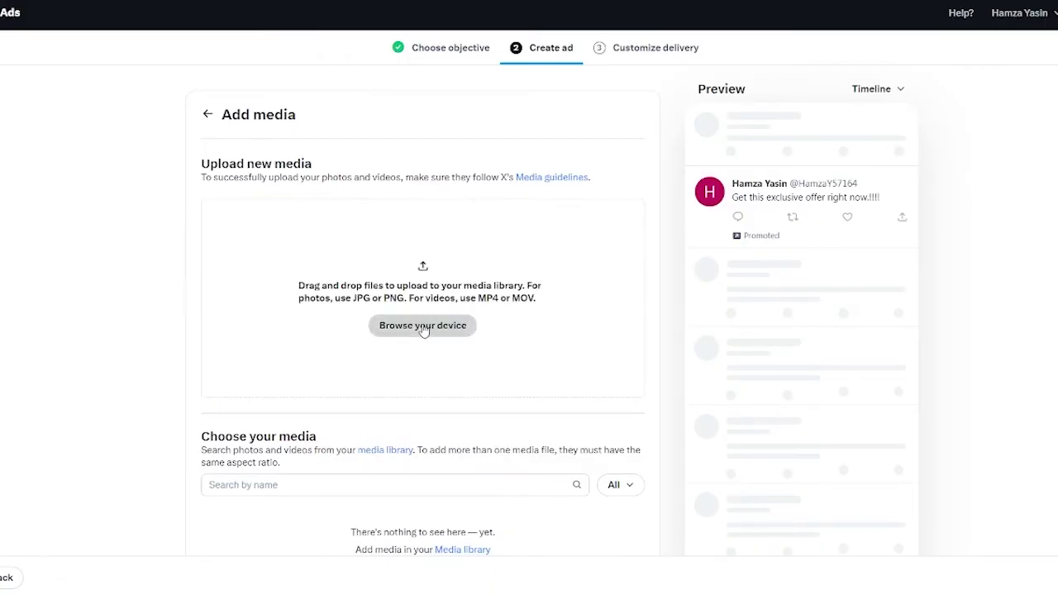
{"action": "left_click", "coordinate": [425, 327]}
{"action": "left_click", "coordinate": [505, 425]}
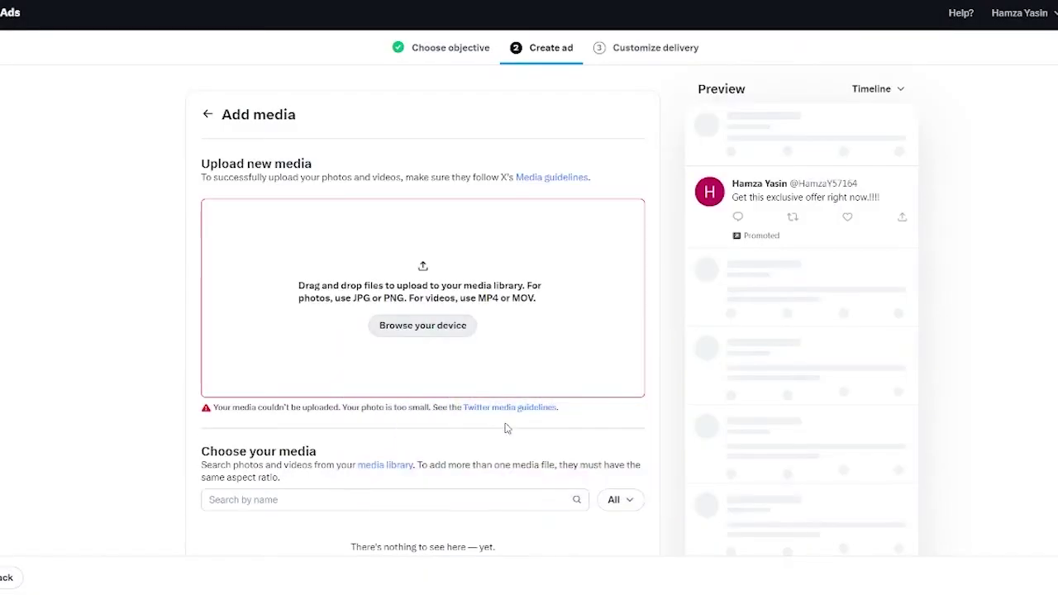
{"action": "left_click", "coordinate": [443, 325]}
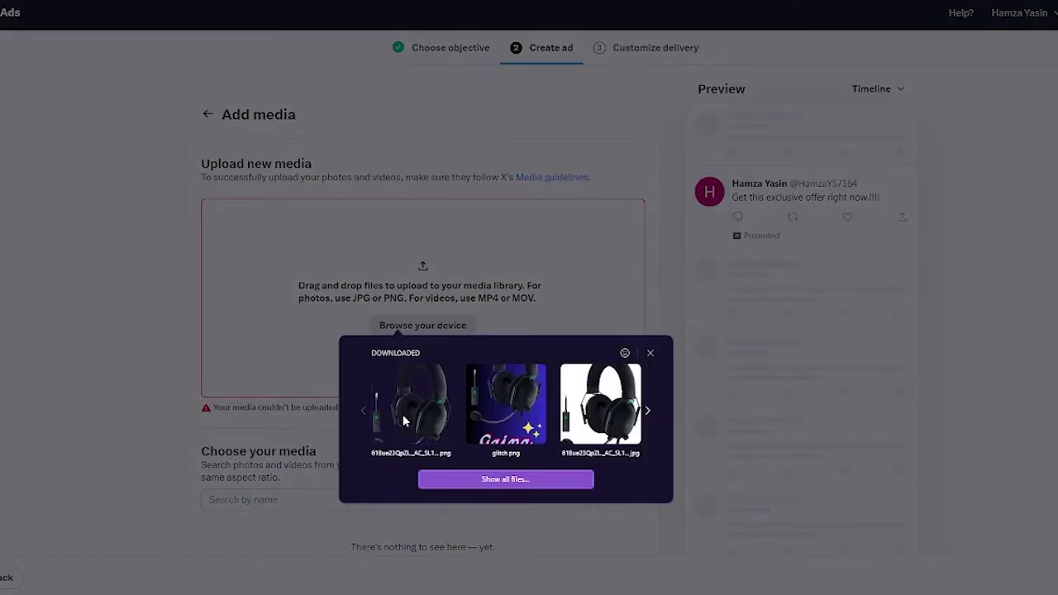
{"action": "left_click", "coordinate": [439, 333]}
{"action": "left_click", "coordinate": [440, 333]}
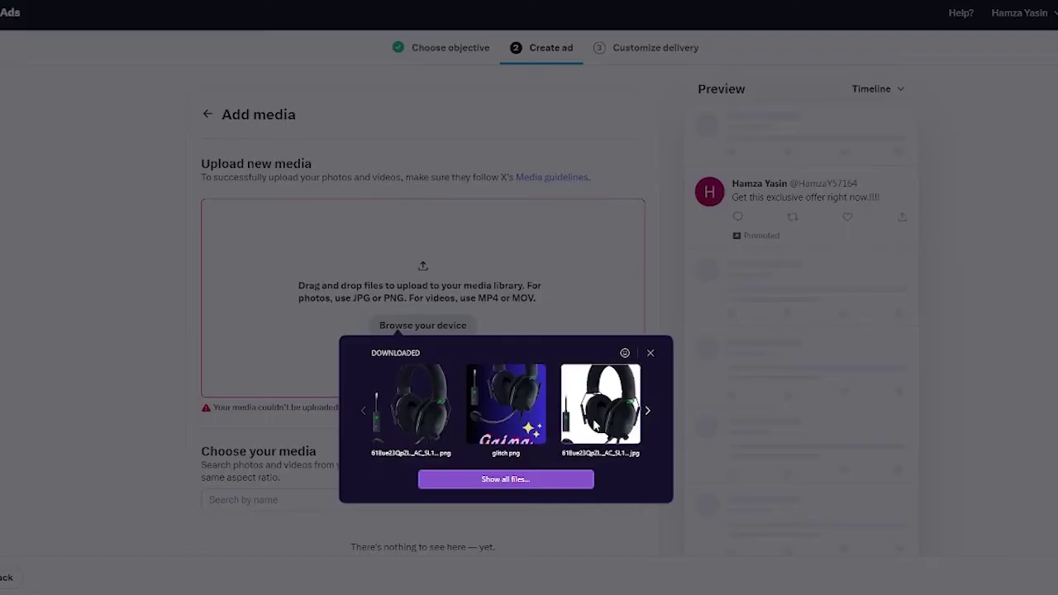
{"action": "left_click", "coordinate": [597, 423]}
{"action": "left_click_drag", "start_coordinate": [470, 318], "coordinate": [471, 346]}
{"action": "left_click", "coordinate": [621, 392]}
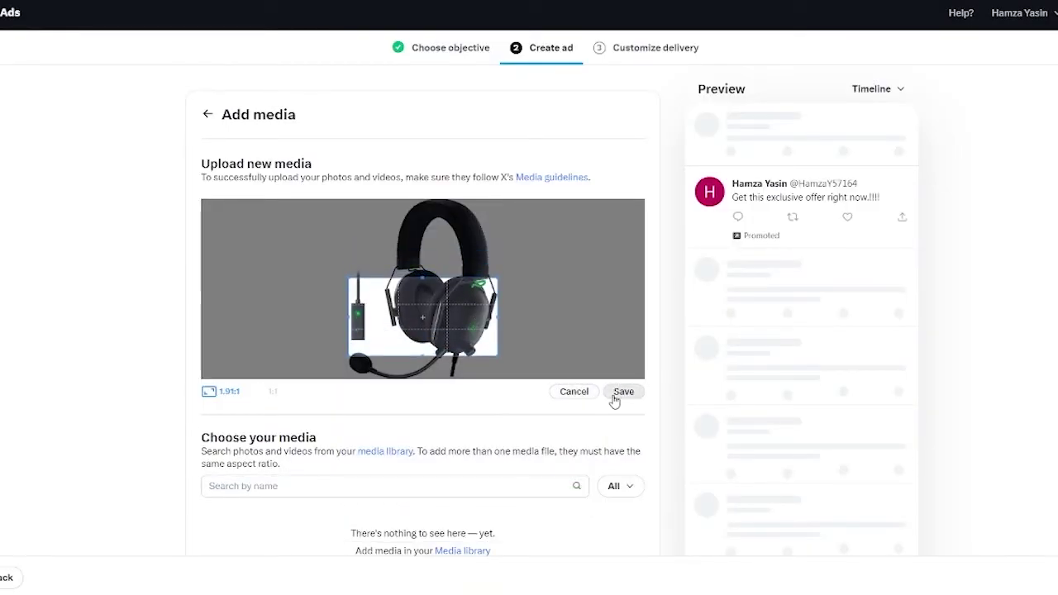
{"action": "left_click", "coordinate": [621, 392]}
{"action": "scroll", "coordinate": [658, 256], "scroll_direction": "down", "scroll_amount": 2}
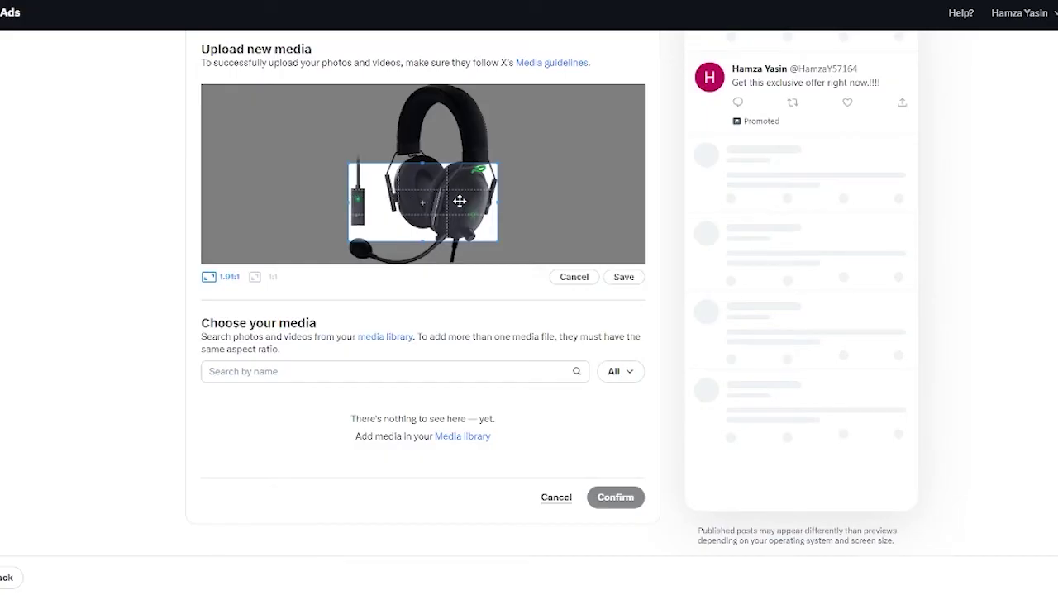
{"action": "mouse_move", "coordinate": [460, 200]}
{"action": "left_mouse_down"}
{"action": "mouse_move", "coordinate": [476, 123]}
{"action": "mouse_move", "coordinate": [478, 189]}
{"action": "left_mouse_up"}
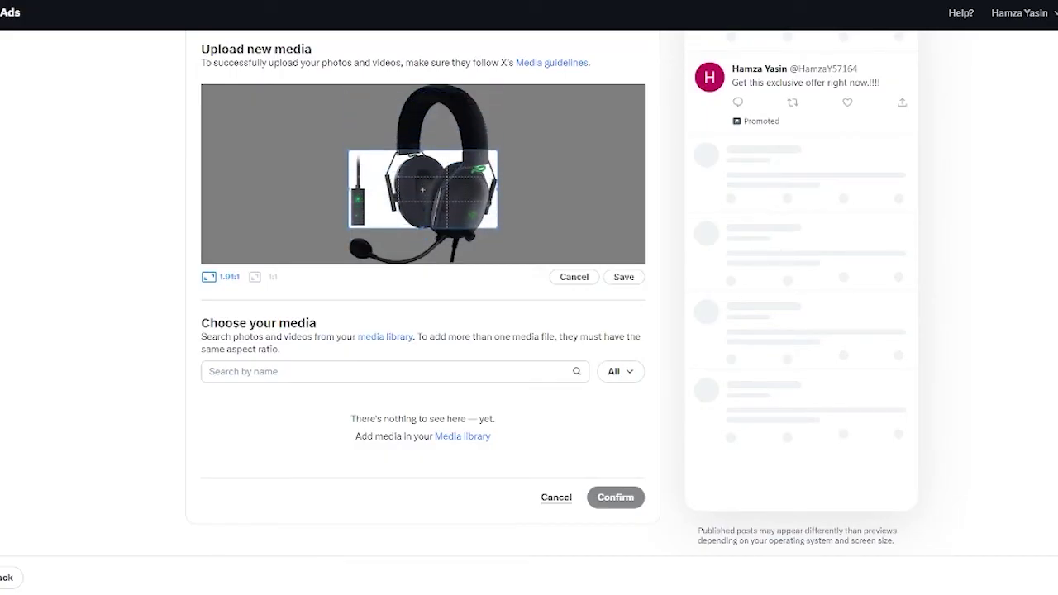
{"action": "left_click", "coordinate": [572, 277]}
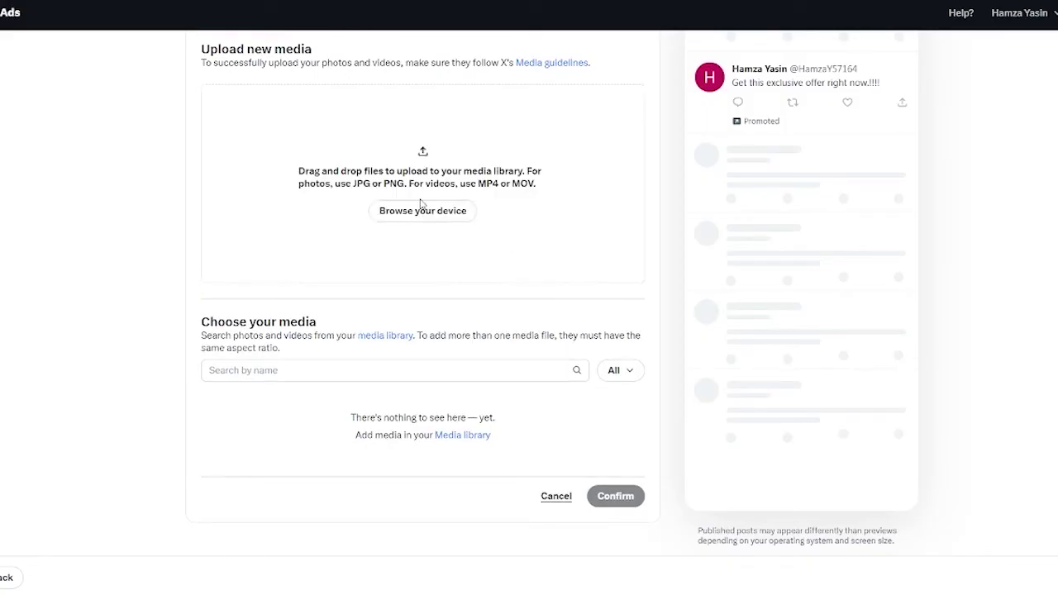
{"action": "scroll", "coordinate": [421, 207], "scroll_direction": "up", "scroll_amount": 2}
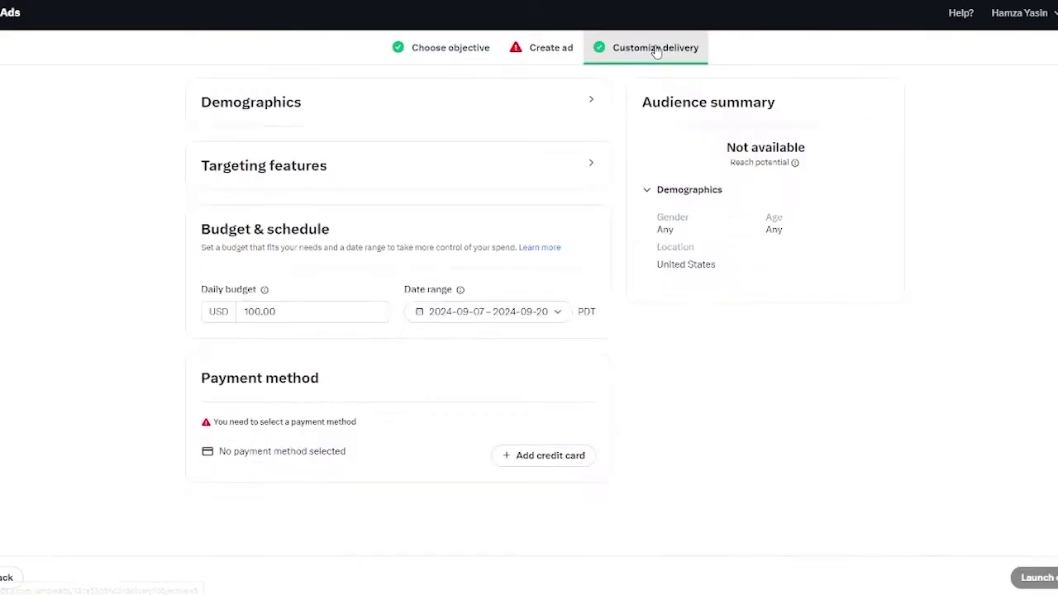
Step: Go to Customize delivery, dismiss the account verification notice, and expand Demographics
{"action": "left_click", "coordinate": [654, 50]}
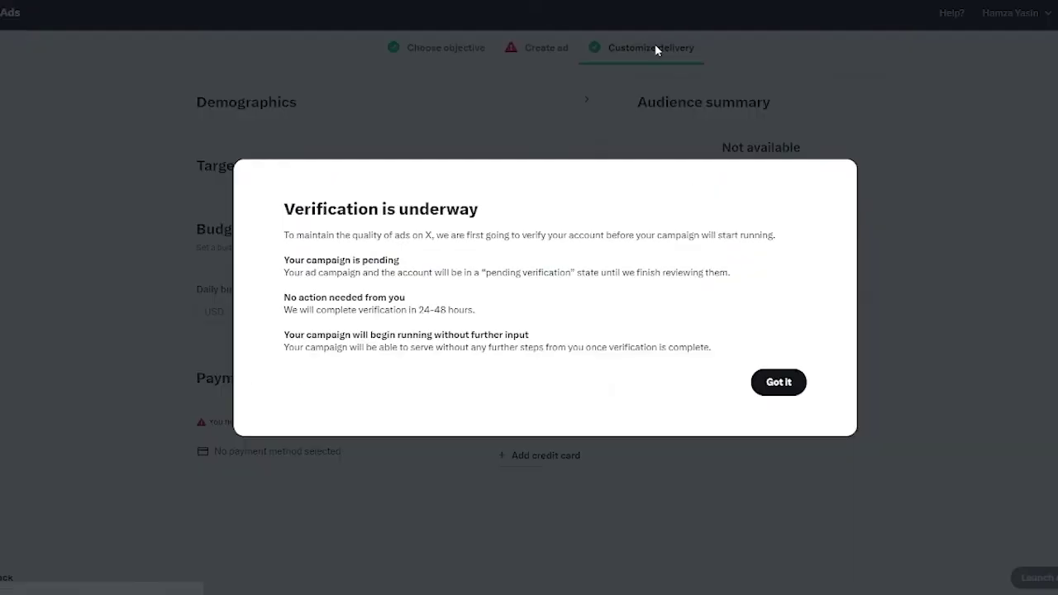
{"action": "left_click", "coordinate": [786, 389]}
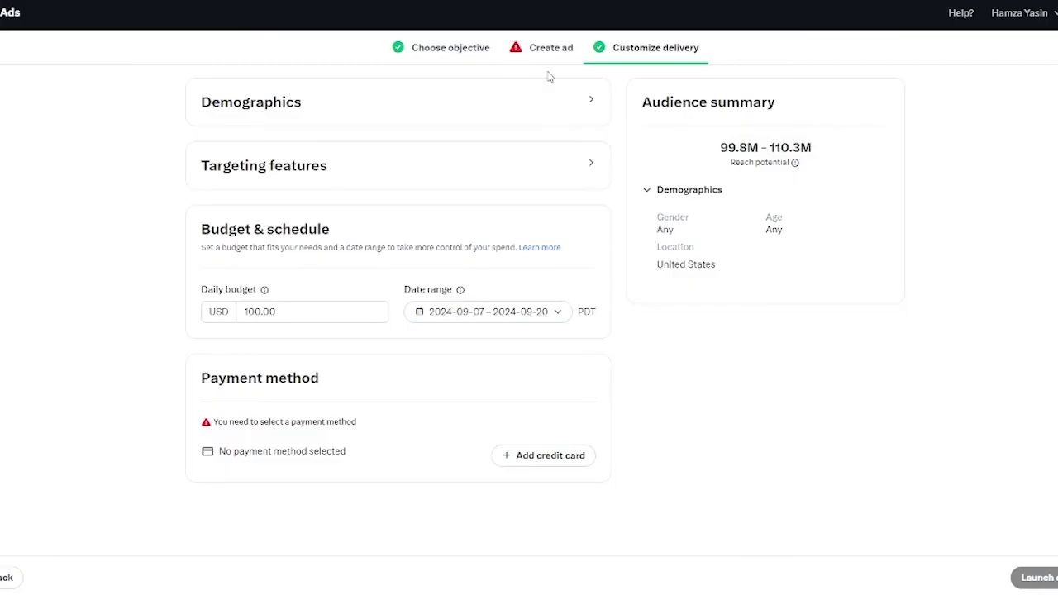
{"action": "left_click", "coordinate": [491, 103]}
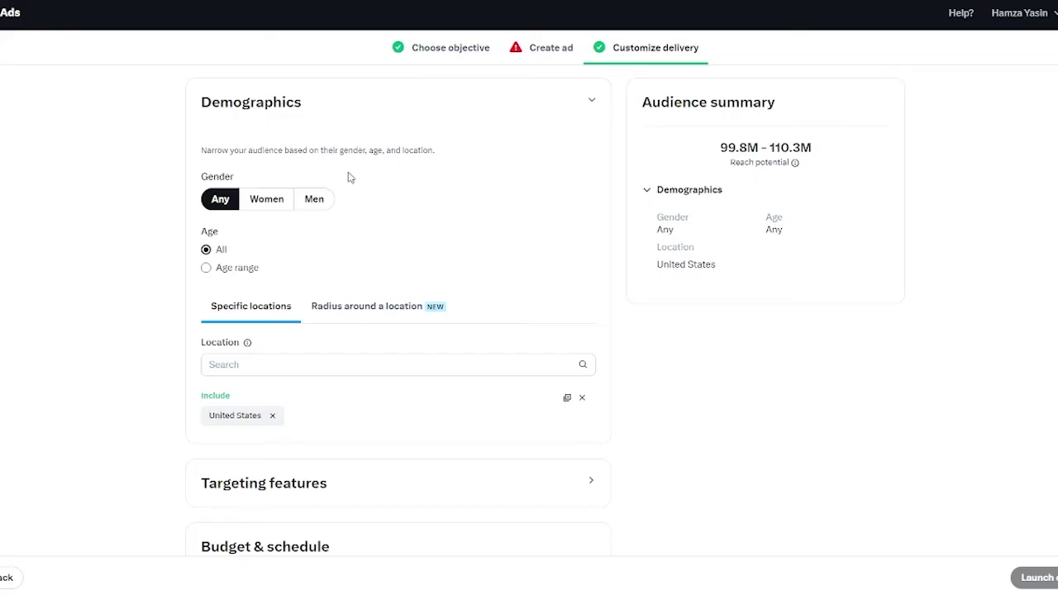
Step: Target any gender with an age range of 21 to 54
{"action": "left_click", "coordinate": [314, 199]}
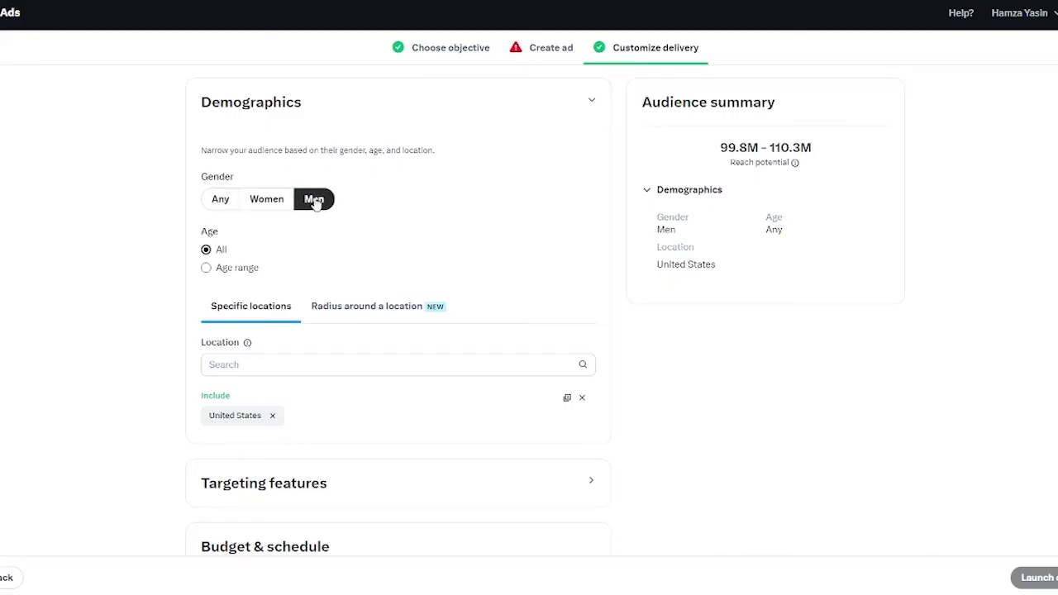
{"action": "left_click", "coordinate": [223, 199]}
{"action": "left_click", "coordinate": [230, 278]}
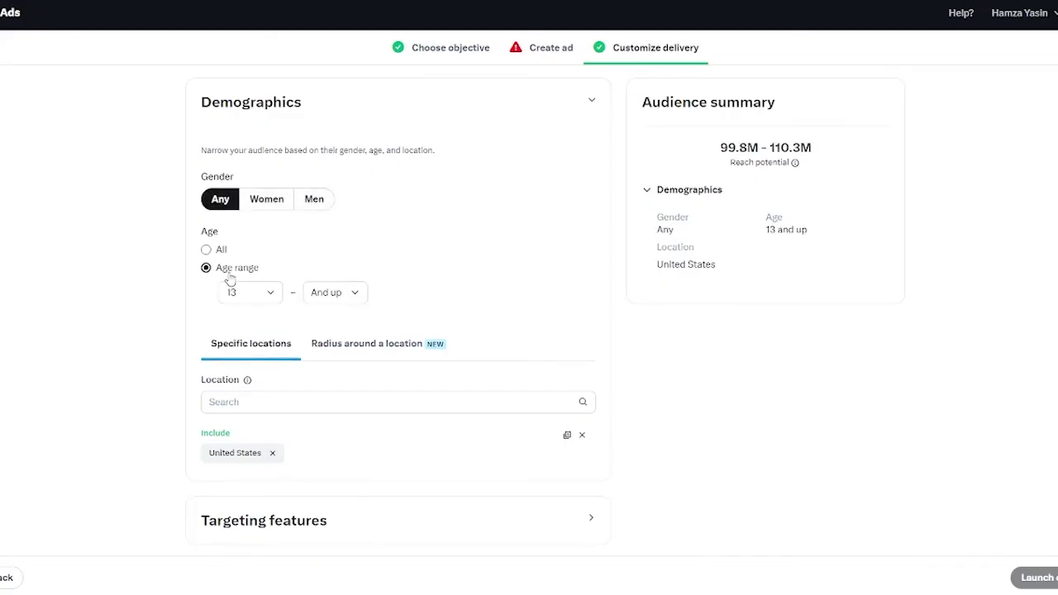
{"action": "left_click", "coordinate": [280, 298]}
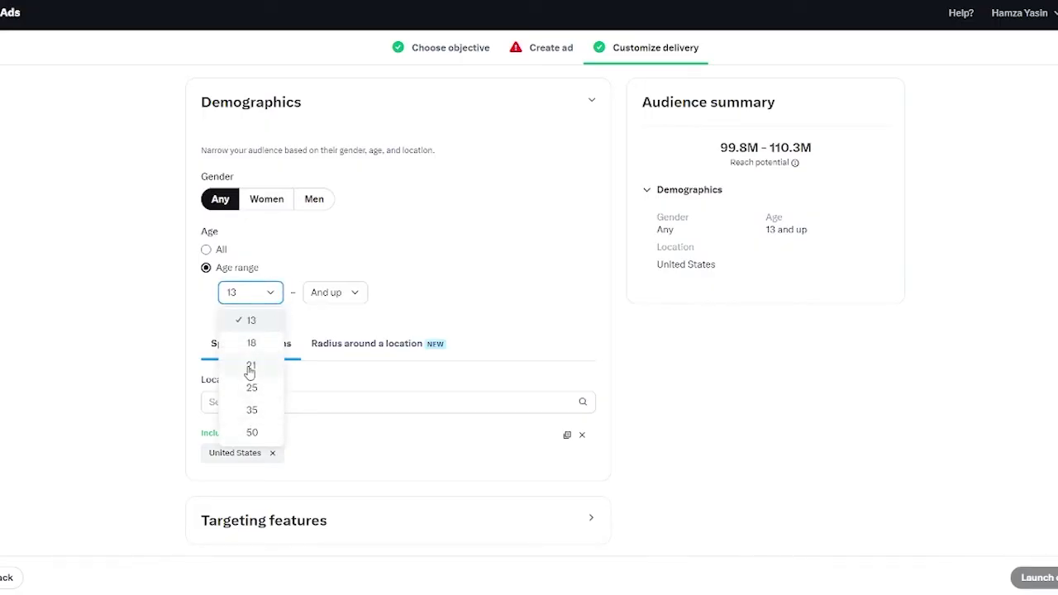
{"action": "left_click", "coordinate": [250, 367]}
{"action": "left_click", "coordinate": [347, 303]}
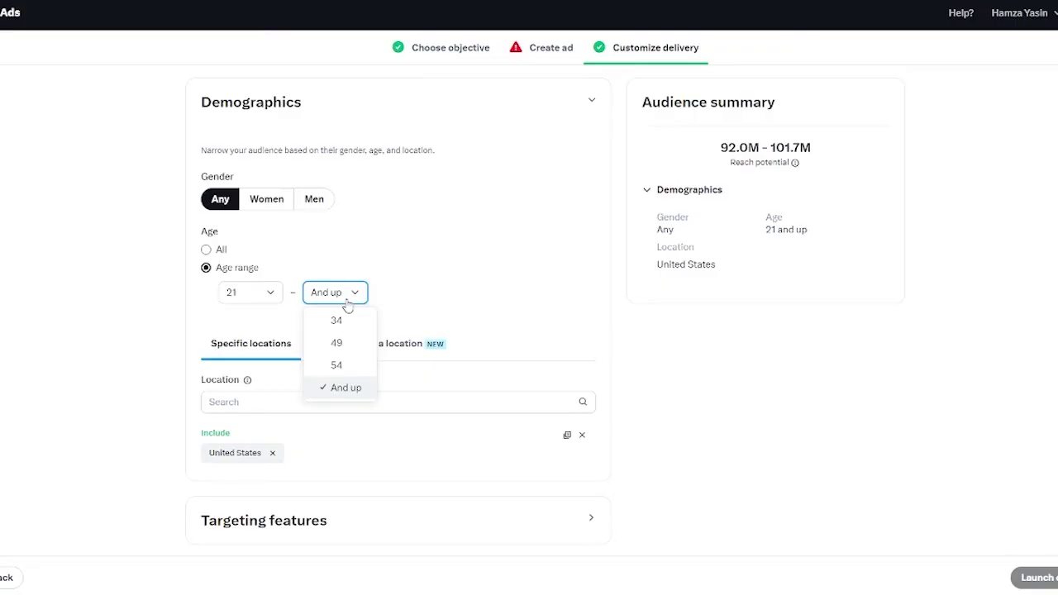
{"action": "left_click", "coordinate": [336, 367]}
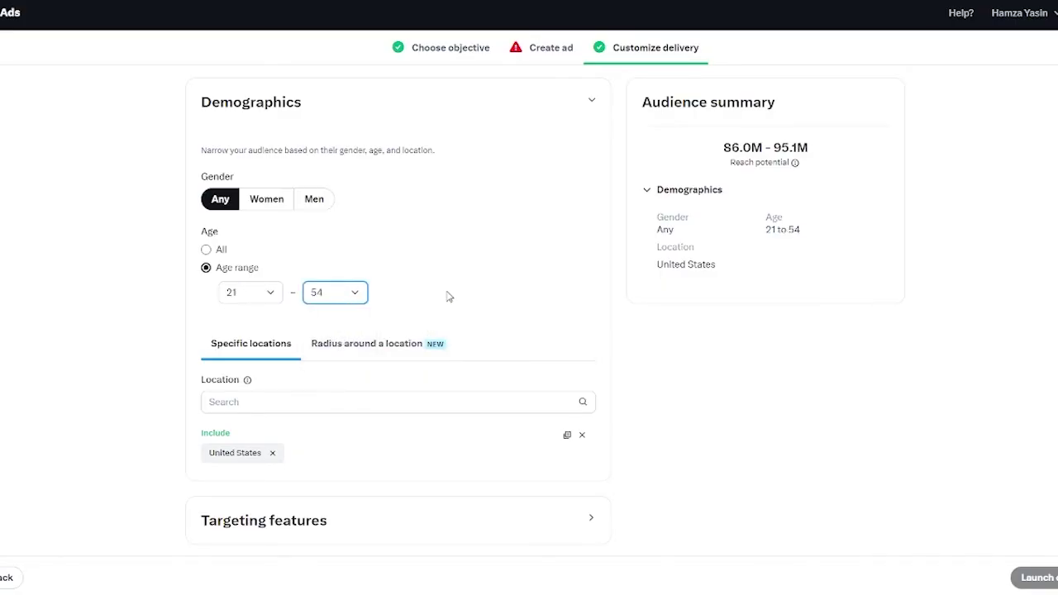
Step: Keep Specific locations targeting with United States as the location
{"action": "left_click", "coordinate": [360, 353]}
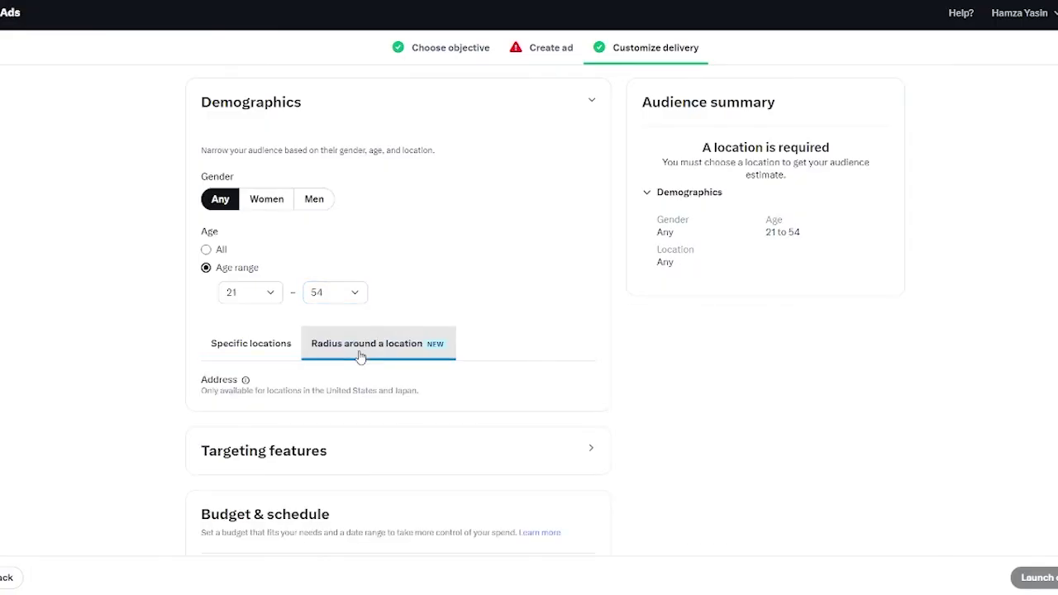
{"action": "left_click", "coordinate": [267, 349]}
{"action": "scroll", "coordinate": [607, 361], "scroll_direction": "down", "scroll_amount": 5}
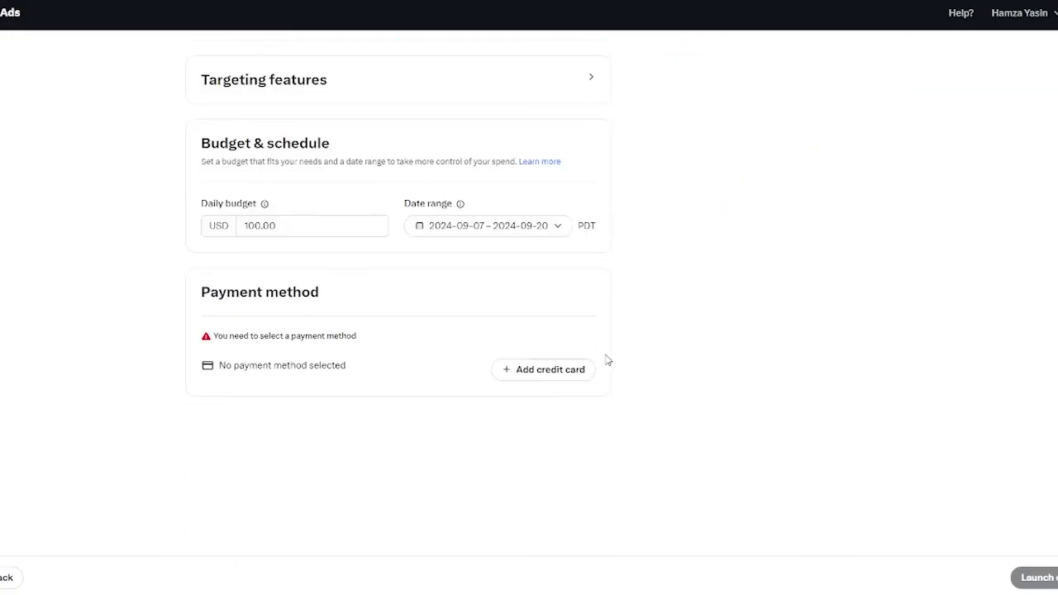
{"action": "scroll", "coordinate": [674, 372], "scroll_direction": "up", "scroll_amount": 1}
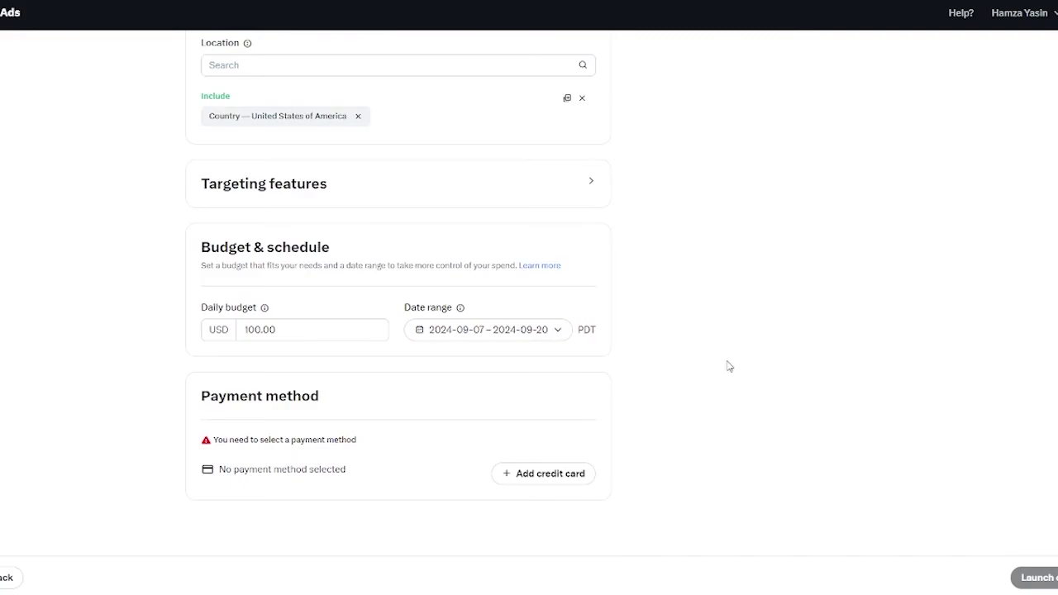
{"action": "scroll", "coordinate": [727, 367], "scroll_direction": "up", "scroll_amount": 3}
{"action": "scroll", "coordinate": [728, 366], "scroll_direction": "down", "scroll_amount": 5}
{"action": "scroll", "coordinate": [730, 367], "scroll_direction": "up", "scroll_amount": 5}
{"action": "scroll", "coordinate": [730, 371], "scroll_direction": "down", "scroll_amount": 2}
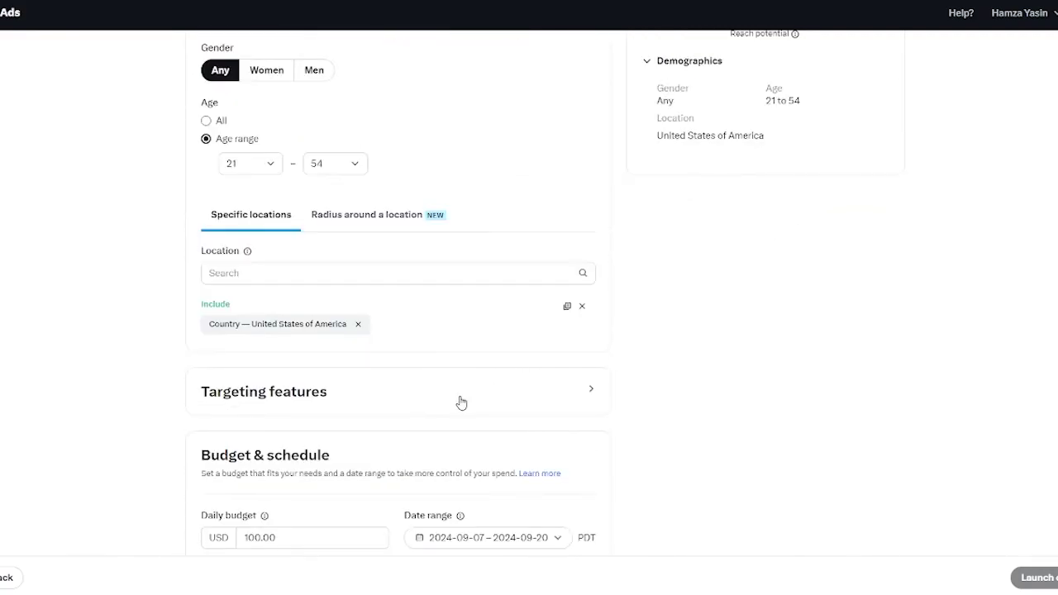
Step: Expand Targeting features and add the keywords 'headphones' and 'gaming'
{"action": "left_click", "coordinate": [462, 403]}
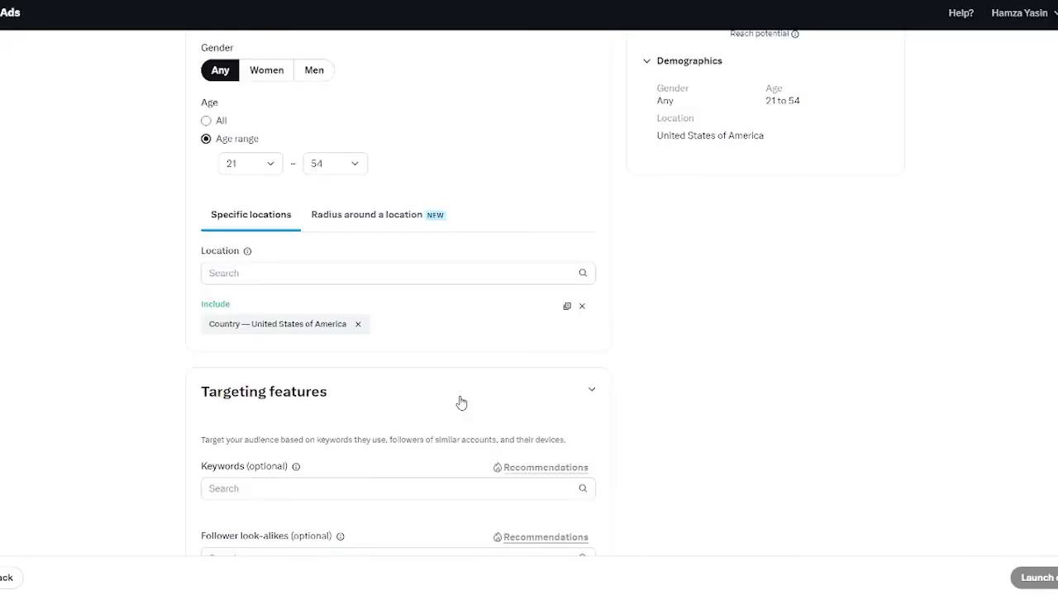
{"action": "scroll", "coordinate": [461, 403], "scroll_direction": "down", "scroll_amount": 4}
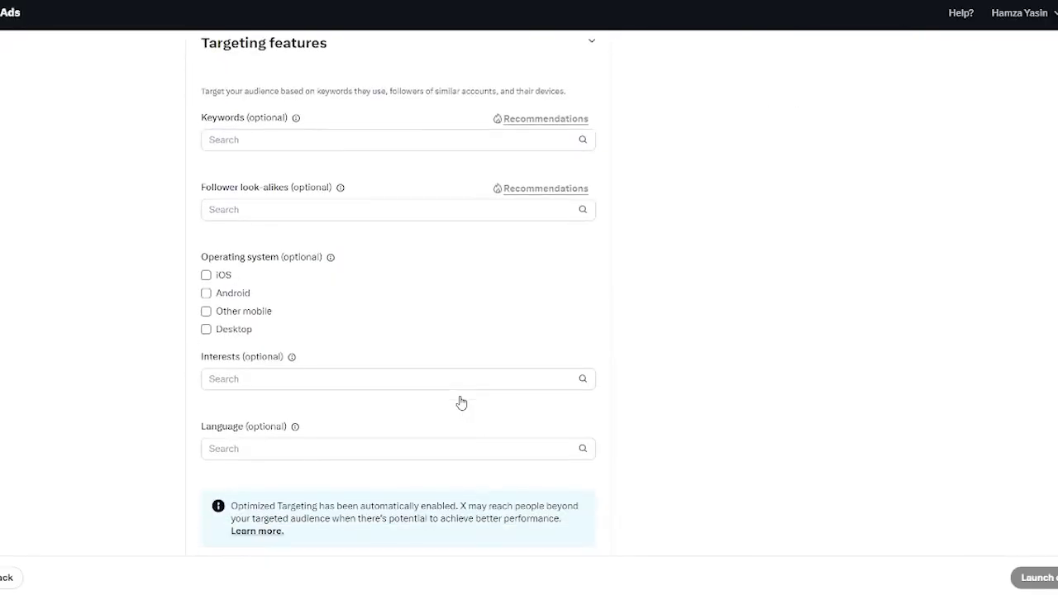
{"action": "left_click", "coordinate": [291, 140]}
{"action": "type", "text": "hea"}
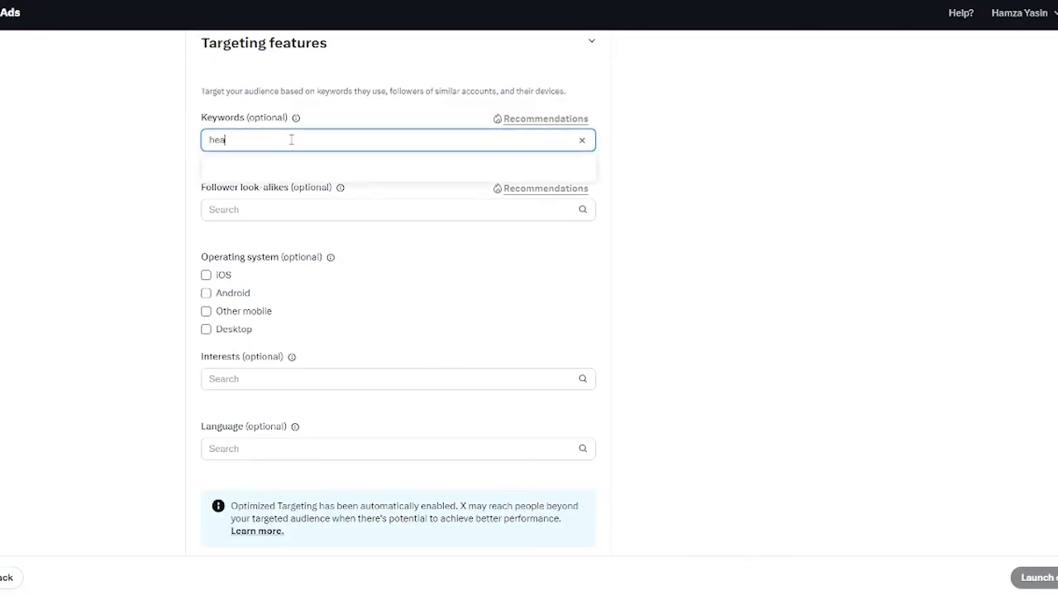
{"action": "type", "text": "dphones"}
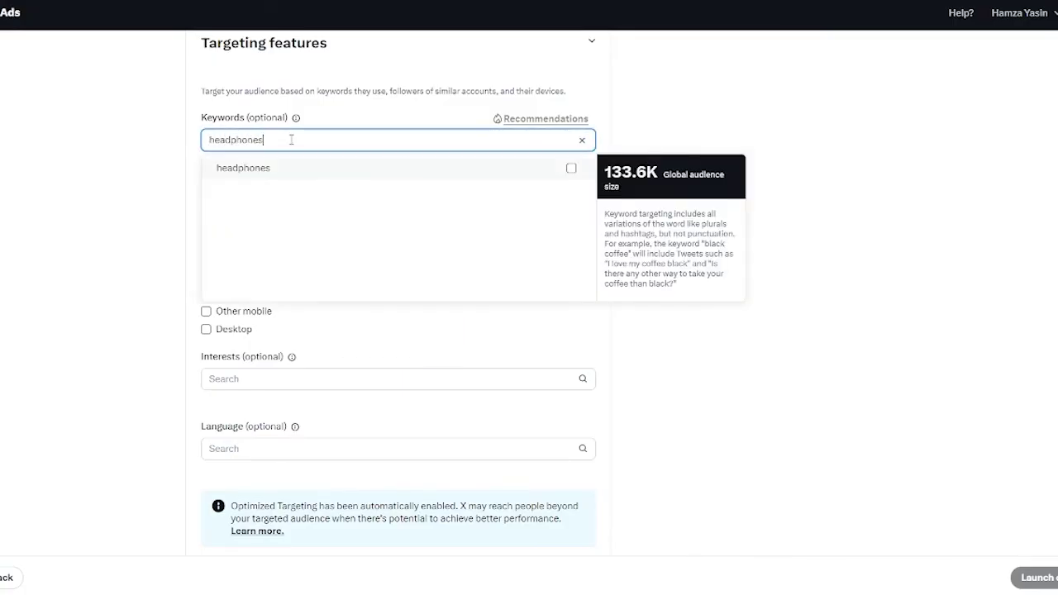
{"action": "key", "text": "Return"}
{"action": "type", "text": "gaming"}
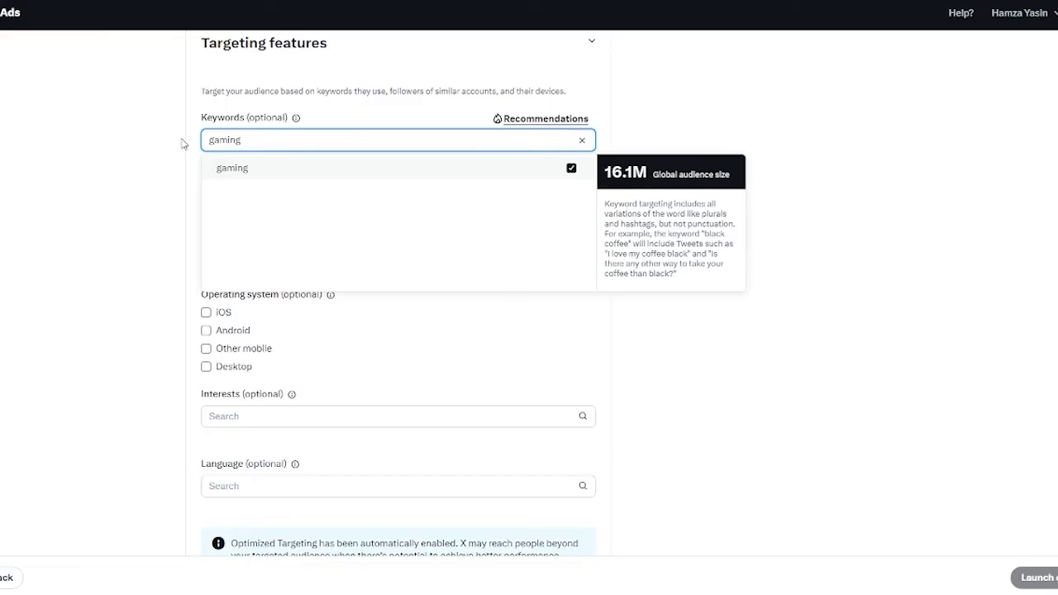
{"action": "left_click", "coordinate": [184, 144]}
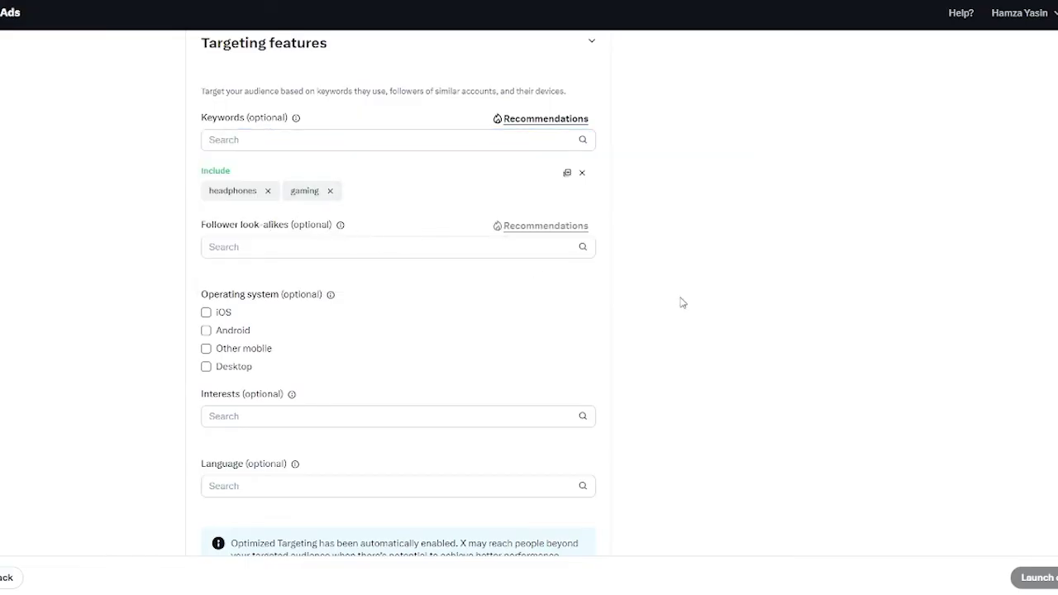
{"action": "scroll", "coordinate": [604, 281], "scroll_direction": "down", "scroll_amount": 4}
{"action": "scroll", "coordinate": [605, 279], "scroll_direction": "up", "scroll_amount": 2}
{"action": "scroll", "coordinate": [604, 279], "scroll_direction": "up", "scroll_amount": 1}
{"action": "scroll", "coordinate": [605, 278], "scroll_direction": "down", "scroll_amount": 1}
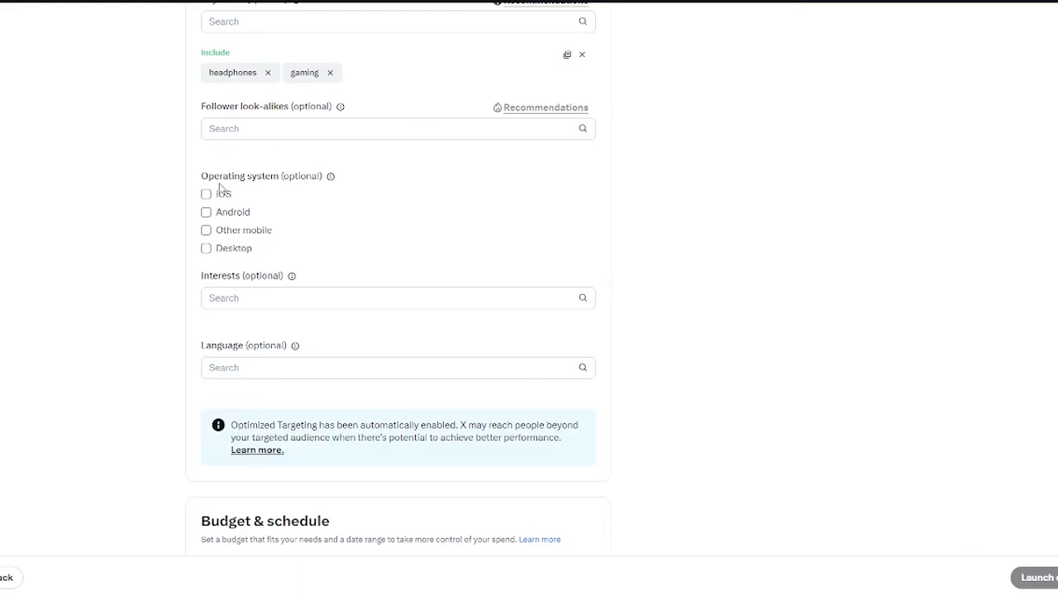
{"action": "scroll", "coordinate": [391, 239], "scroll_direction": "down", "scroll_amount": 3}
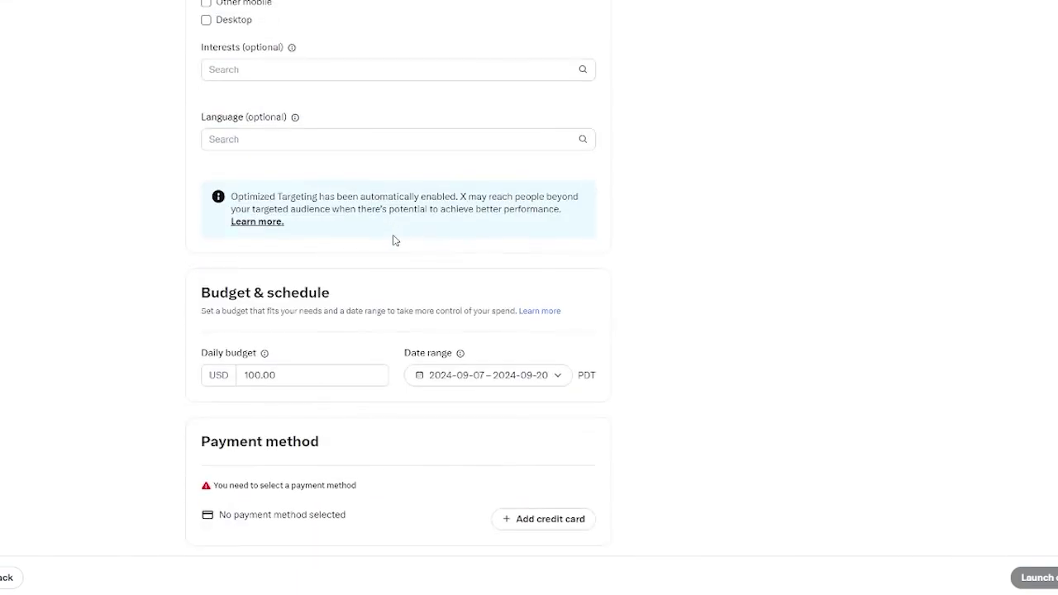
{"action": "scroll", "coordinate": [392, 239], "scroll_direction": "up", "scroll_amount": 3}
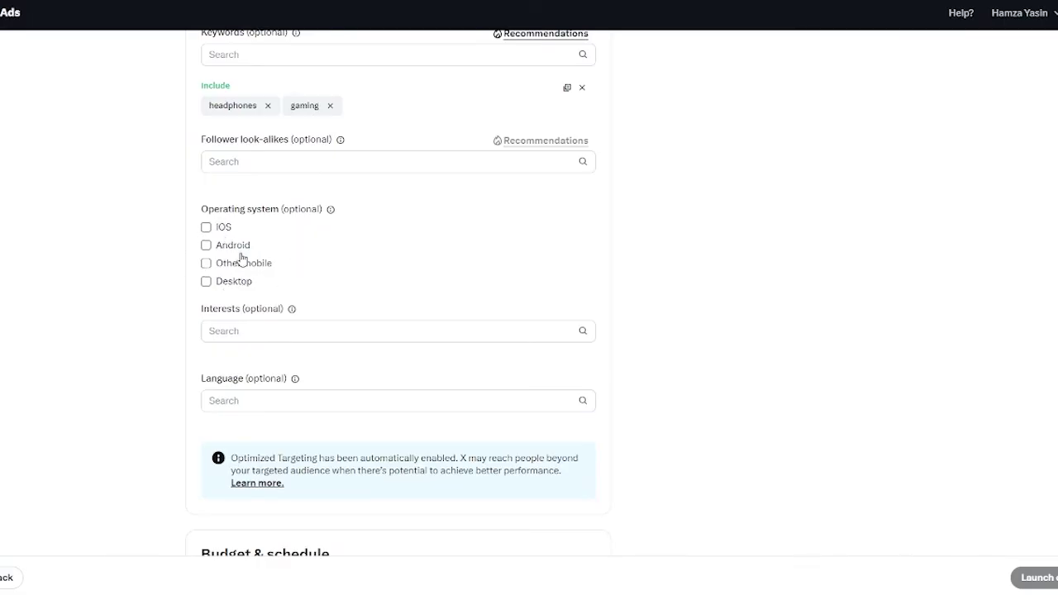
Step: Expand the Gaming and Technology and computing interest categories and add Tech news as an interest
{"action": "scroll", "coordinate": [343, 274], "scroll_direction": "down", "scroll_amount": 1}
{"action": "left_click", "coordinate": [385, 251]}
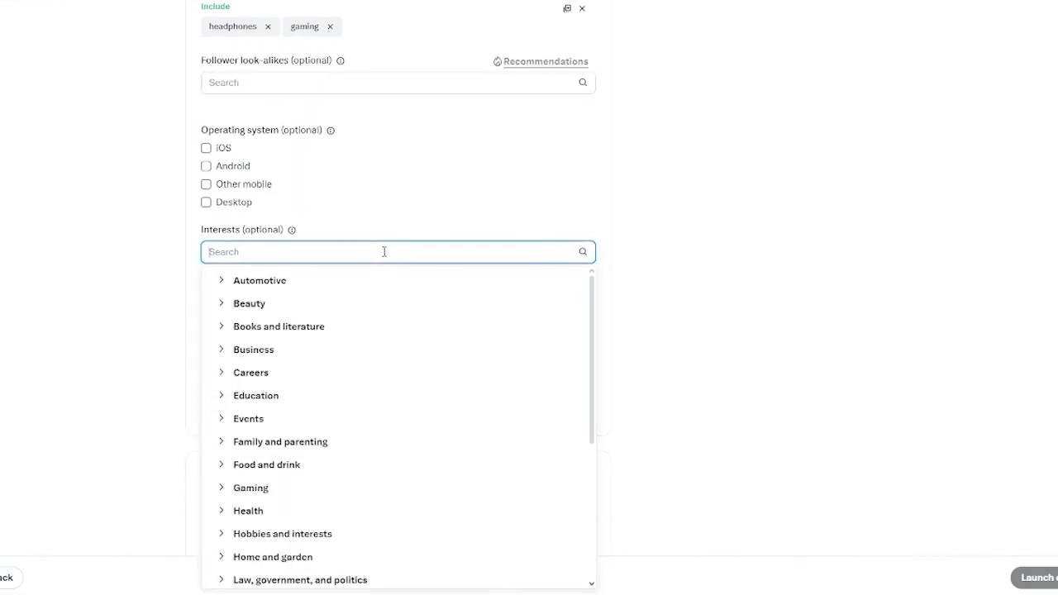
{"action": "scroll", "coordinate": [281, 456], "scroll_direction": "down", "scroll_amount": 3}
{"action": "scroll", "coordinate": [281, 456], "scroll_direction": "up", "scroll_amount": 3}
{"action": "left_click", "coordinate": [251, 387]}
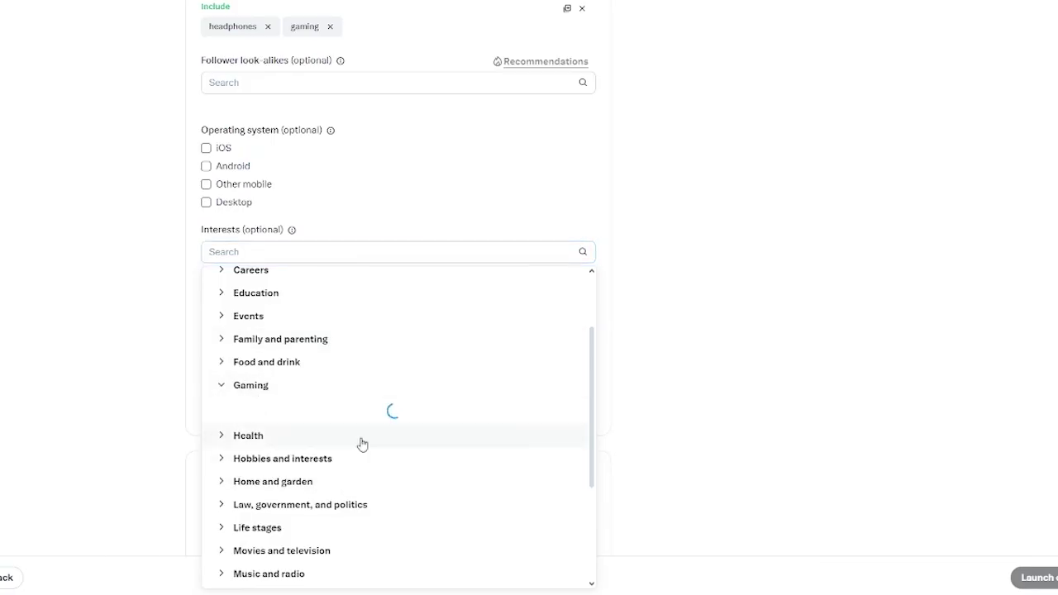
{"action": "mouse_move", "coordinate": [372, 403]}
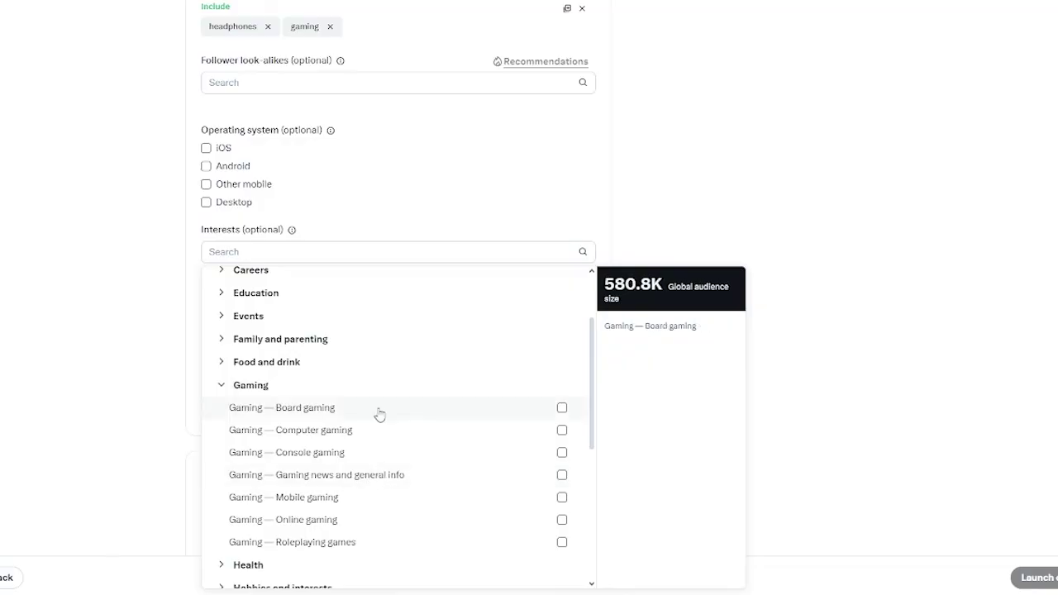
{"action": "scroll", "coordinate": [366, 459], "scroll_direction": "down", "scroll_amount": 3}
{"action": "scroll", "coordinate": [368, 461], "scroll_direction": "down", "scroll_amount": 2}
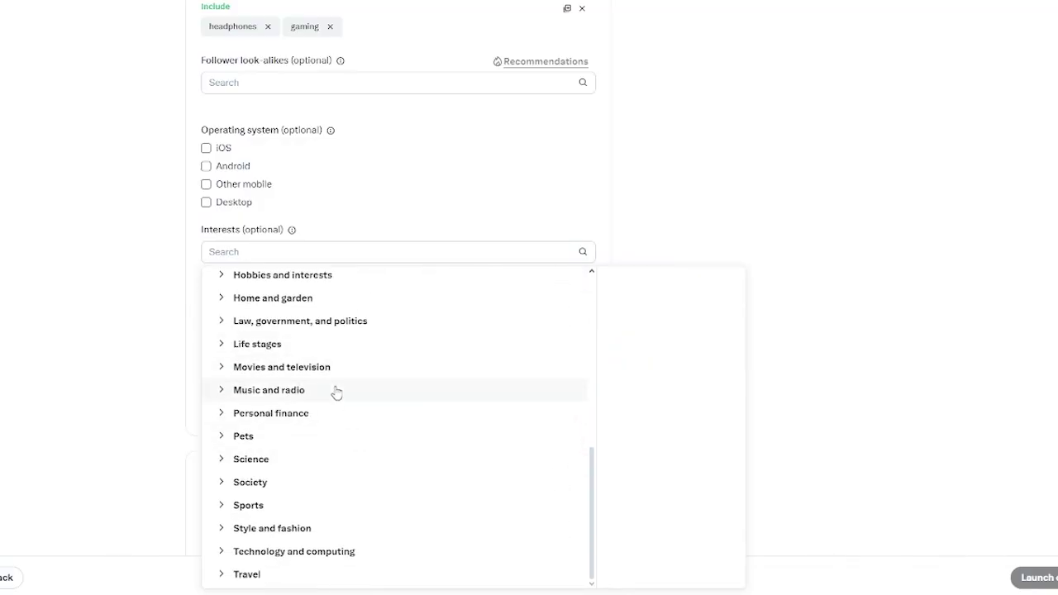
{"action": "left_click", "coordinate": [297, 551]}
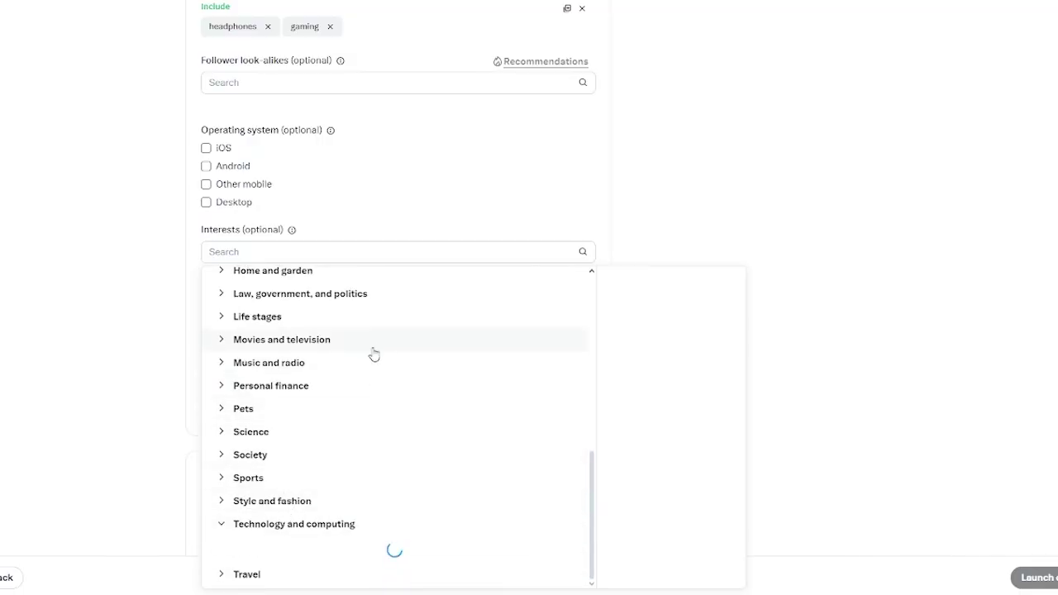
{"action": "scroll", "coordinate": [355, 456], "scroll_direction": "down", "scroll_amount": 3}
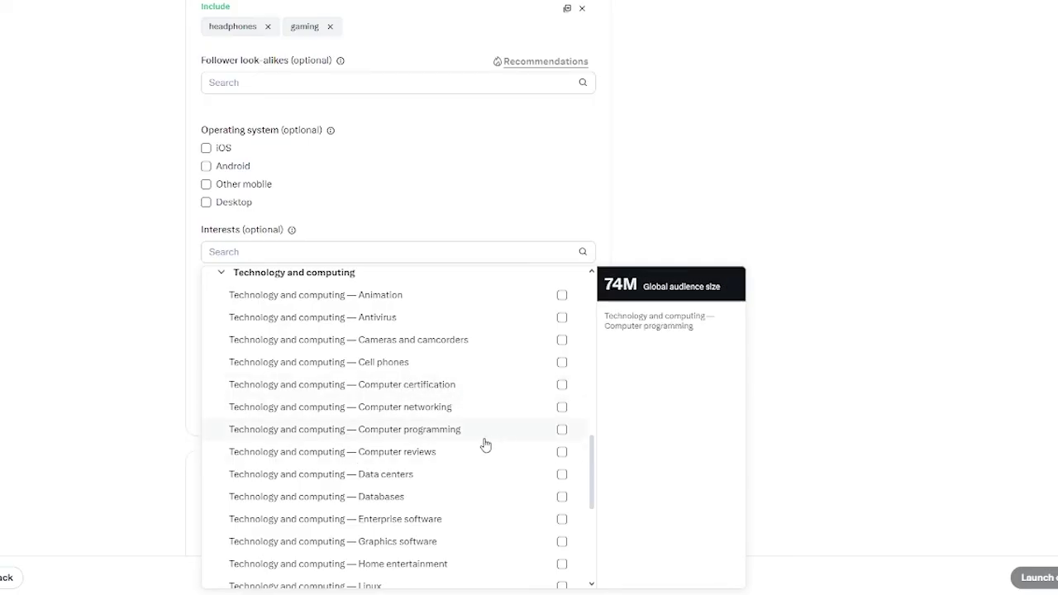
{"action": "scroll", "coordinate": [485, 445], "scroll_direction": "down", "scroll_amount": 4}
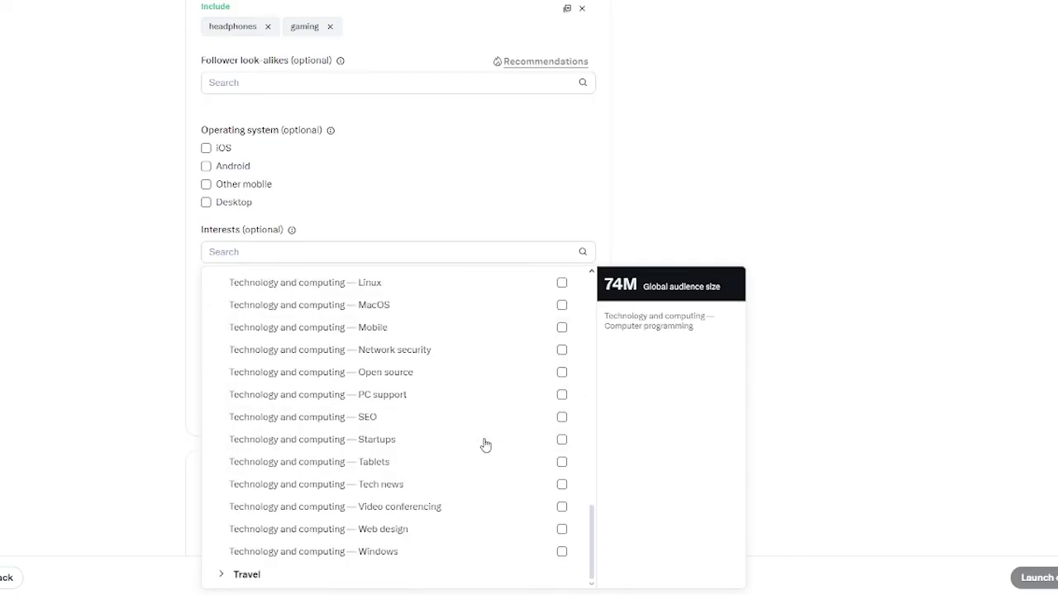
{"action": "left_click", "coordinate": [415, 488]}
Step: Add Console, Mobile, Online and Roleplaying gaming as interests and keep the selections
{"action": "scroll", "coordinate": [462, 475], "scroll_direction": "up", "scroll_amount": 5}
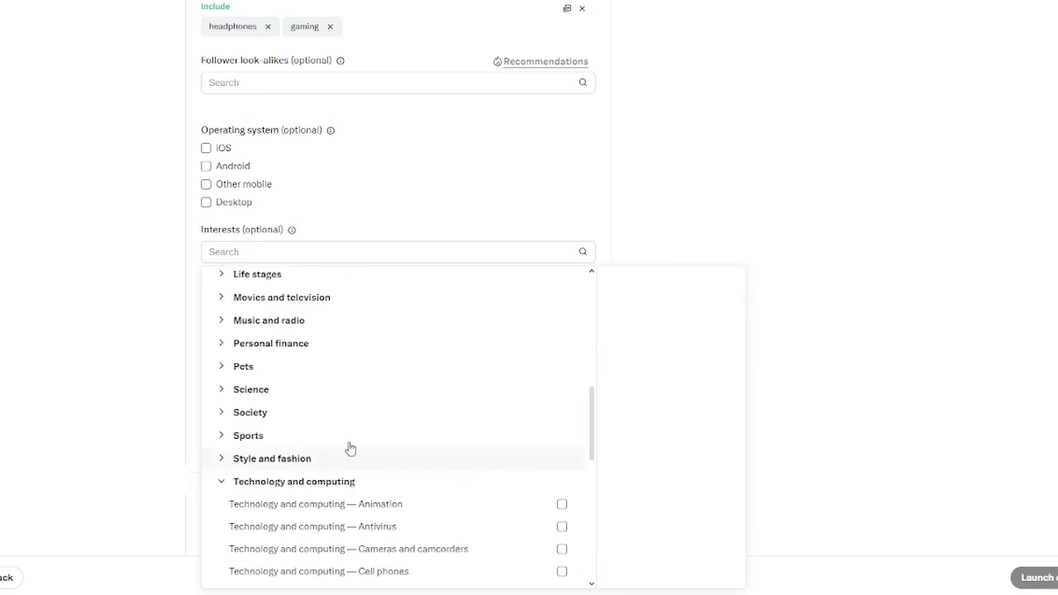
{"action": "scroll", "coordinate": [286, 449], "scroll_direction": "up", "scroll_amount": 5}
{"action": "scroll", "coordinate": [314, 520], "scroll_direction": "down", "scroll_amount": 2}
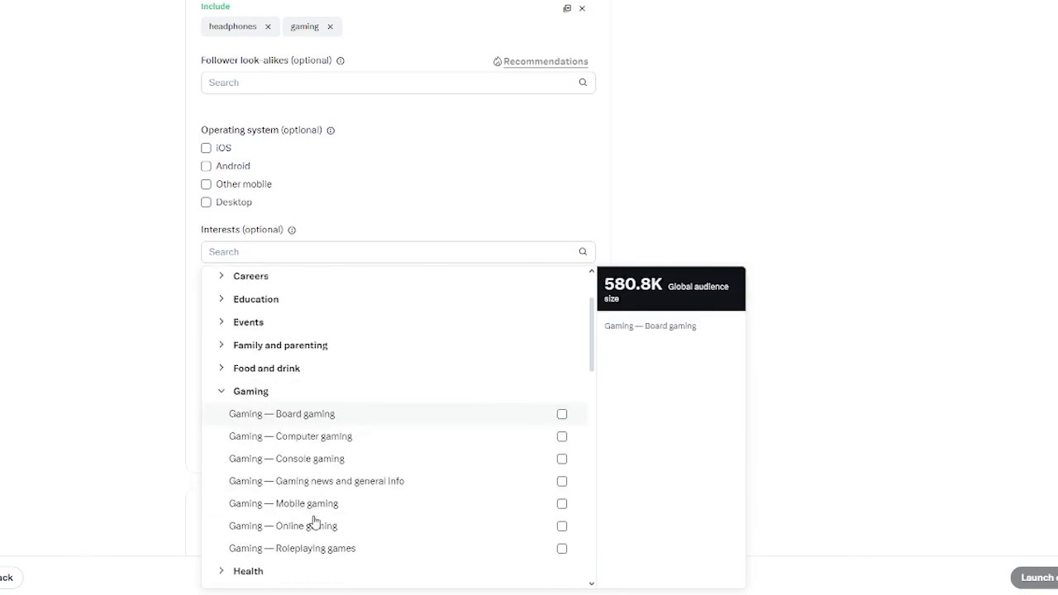
{"action": "left_click", "coordinate": [370, 459]}
{"action": "left_click", "coordinate": [353, 501]}
{"action": "left_click", "coordinate": [322, 527]}
{"action": "left_click", "coordinate": [345, 548]}
{"action": "scroll", "coordinate": [403, 476], "scroll_direction": "down", "scroll_amount": 10}
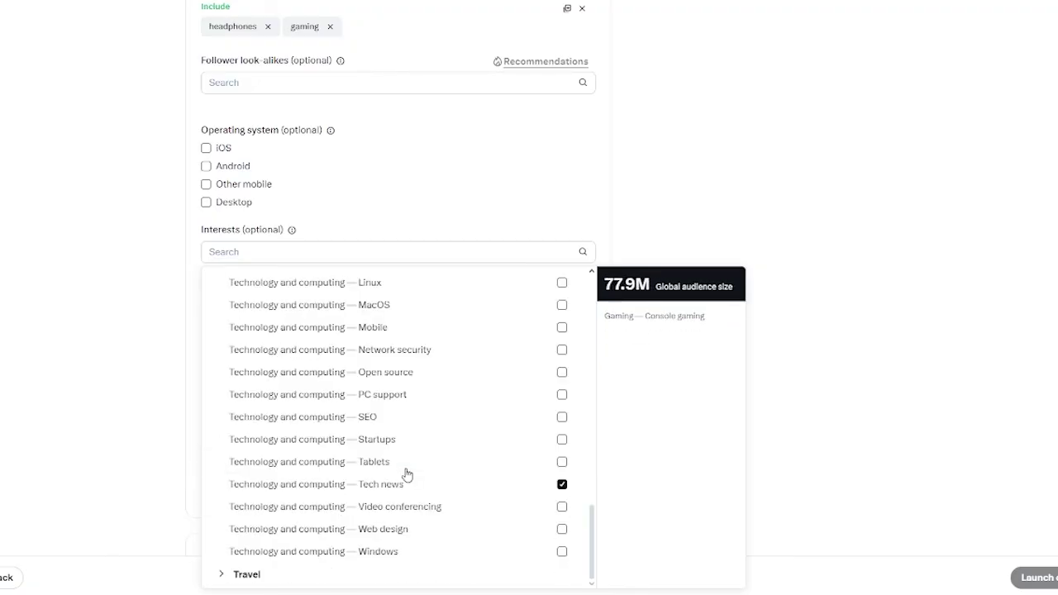
{"action": "left_click", "coordinate": [837, 463]}
{"action": "scroll", "coordinate": [562, 398], "scroll_direction": "down", "scroll_amount": 2}
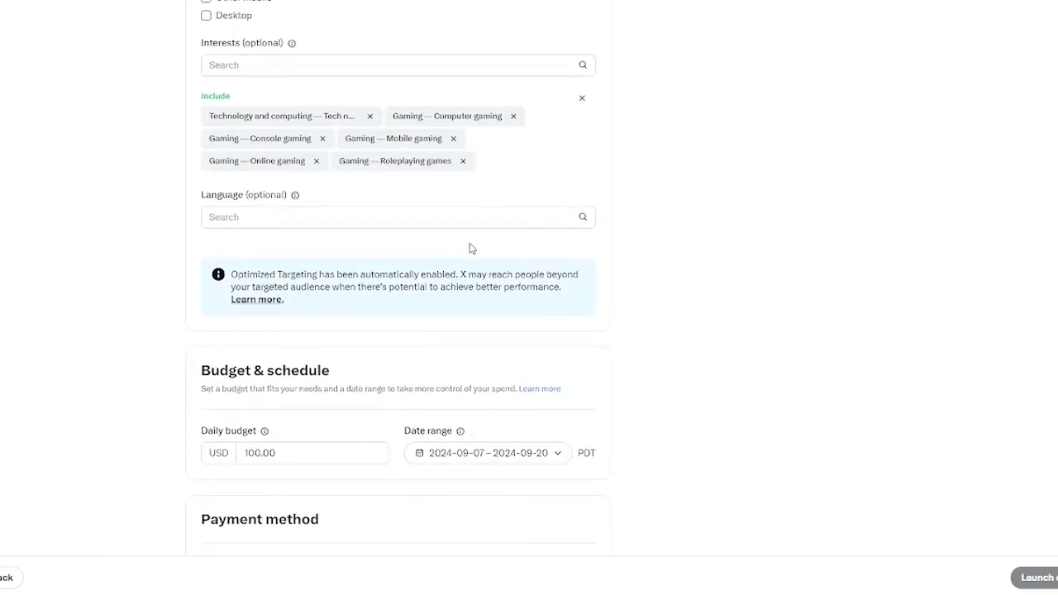
{"action": "scroll", "coordinate": [710, 257], "scroll_direction": "down", "scroll_amount": 1}
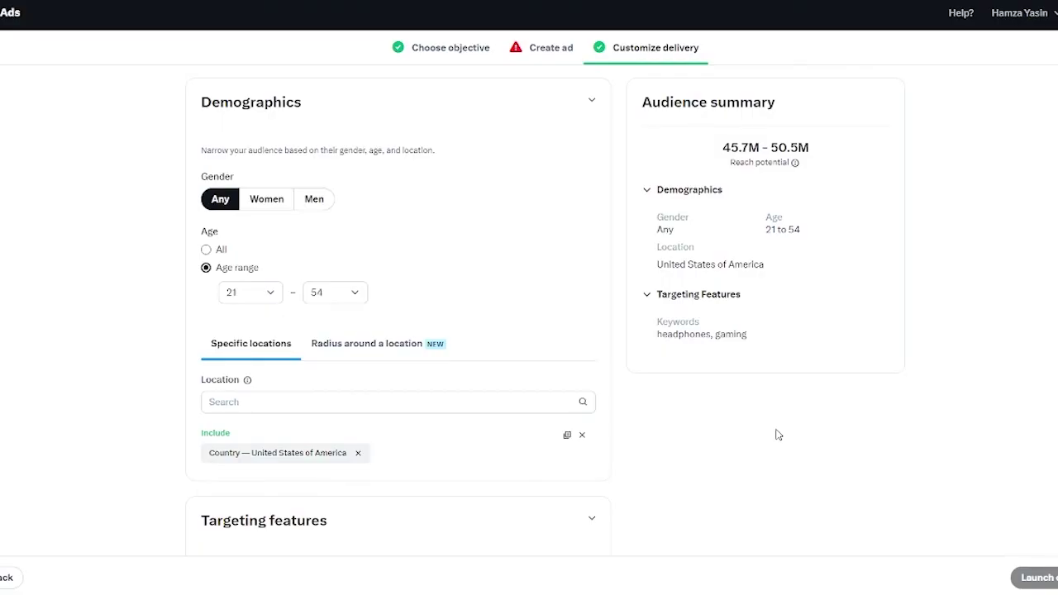
{"action": "scroll", "coordinate": [775, 415], "scroll_direction": "down", "scroll_amount": 5}
{"action": "scroll", "coordinate": [774, 416], "scroll_direction": "up", "scroll_amount": 5}
{"action": "scroll", "coordinate": [890, 272], "scroll_direction": "down", "scroll_amount": 10}
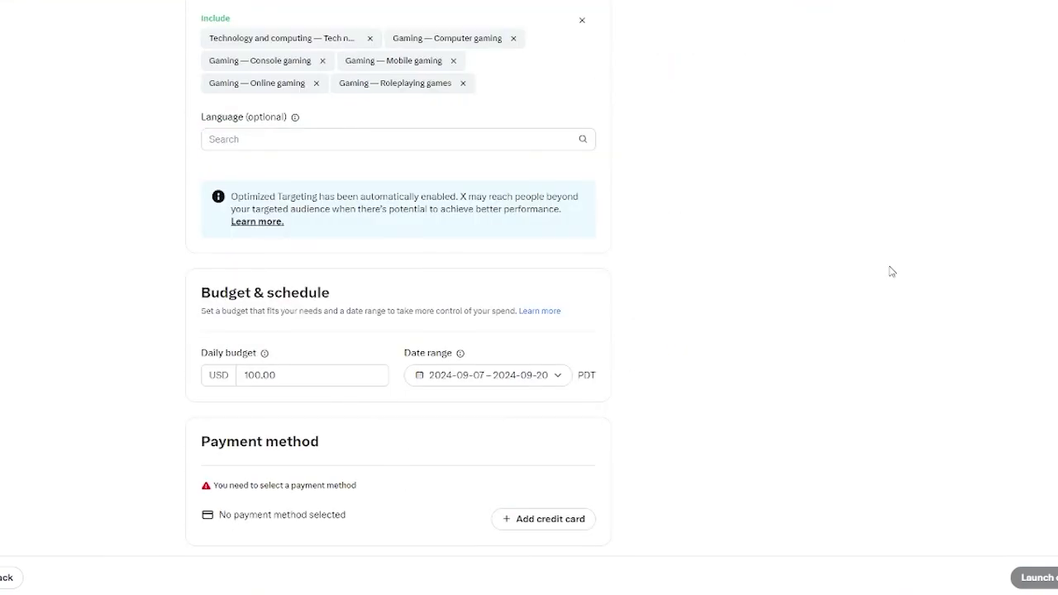